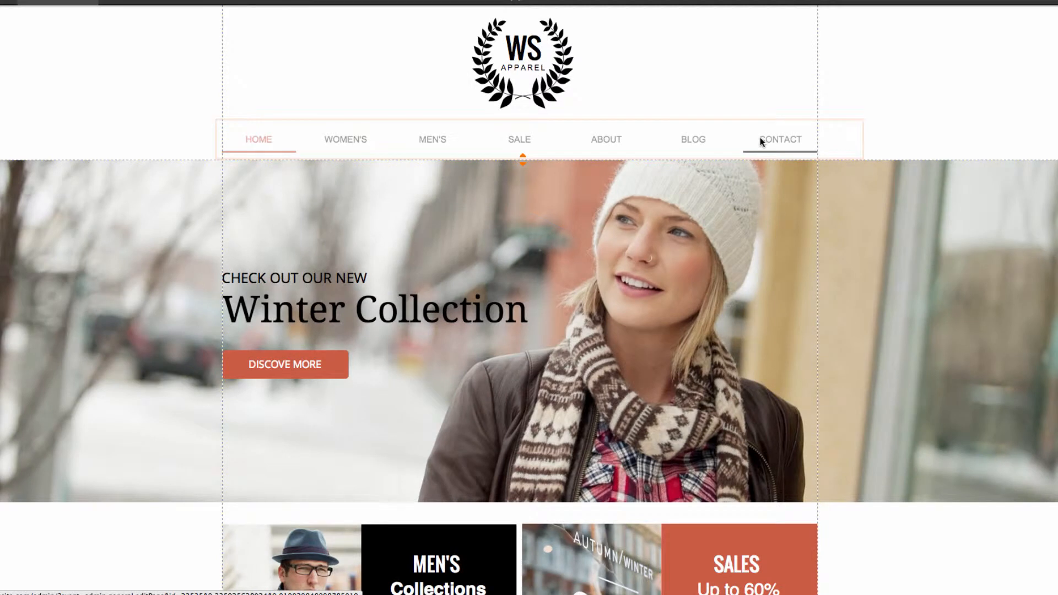
# Step: Preview the site, check its WOMEN'S, MEN'S, SALE and ABOUT pages, and return to the editor
pyautogui.click(937, 8)
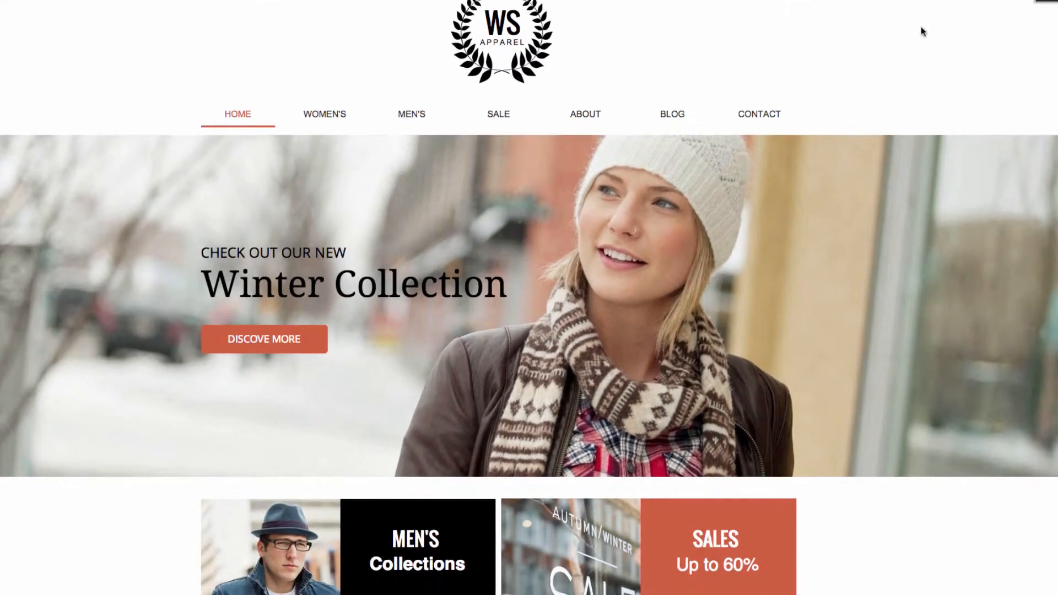
pyautogui.click(340, 120)
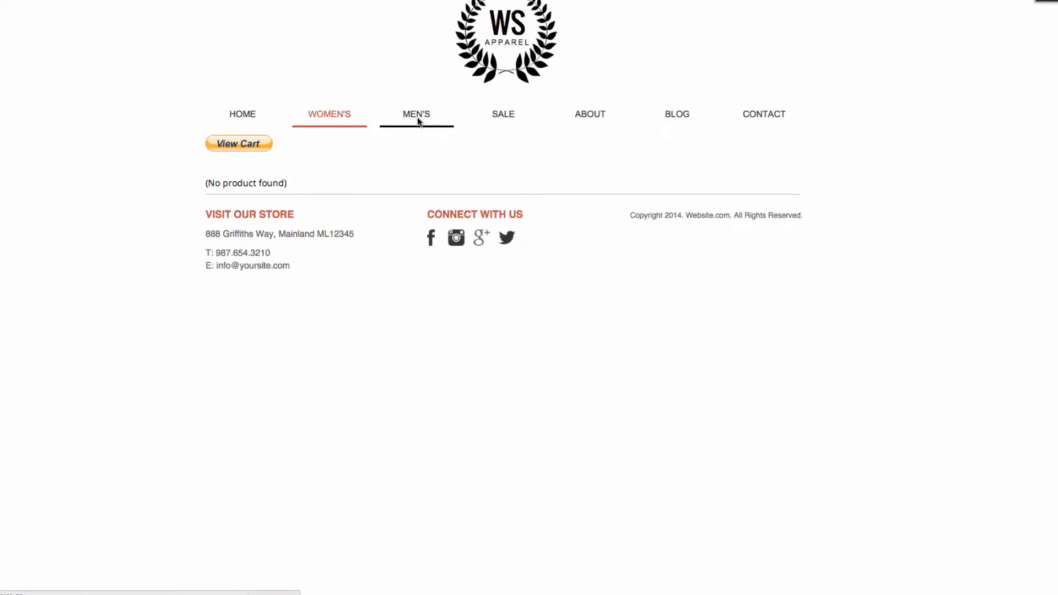
pyautogui.click(417, 120)
pyautogui.click(516, 118)
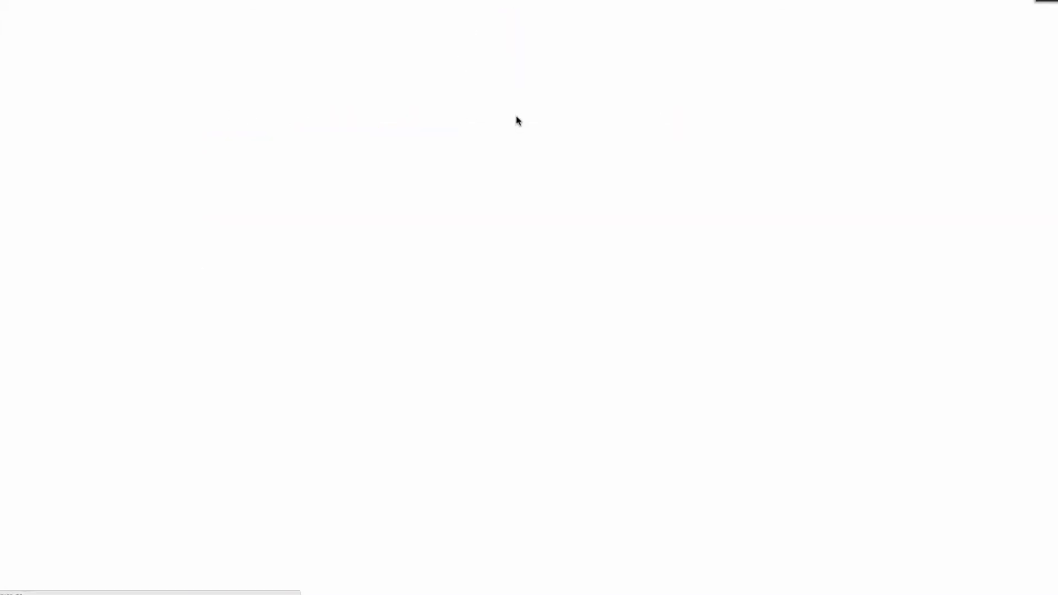
pyautogui.click(582, 116)
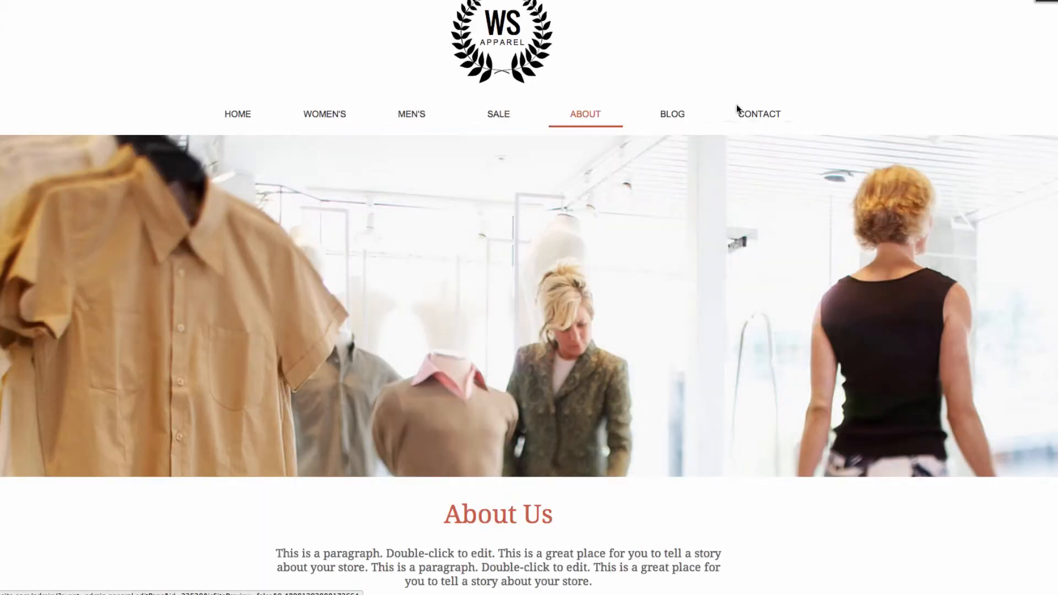
pyautogui.click(1046, 1)
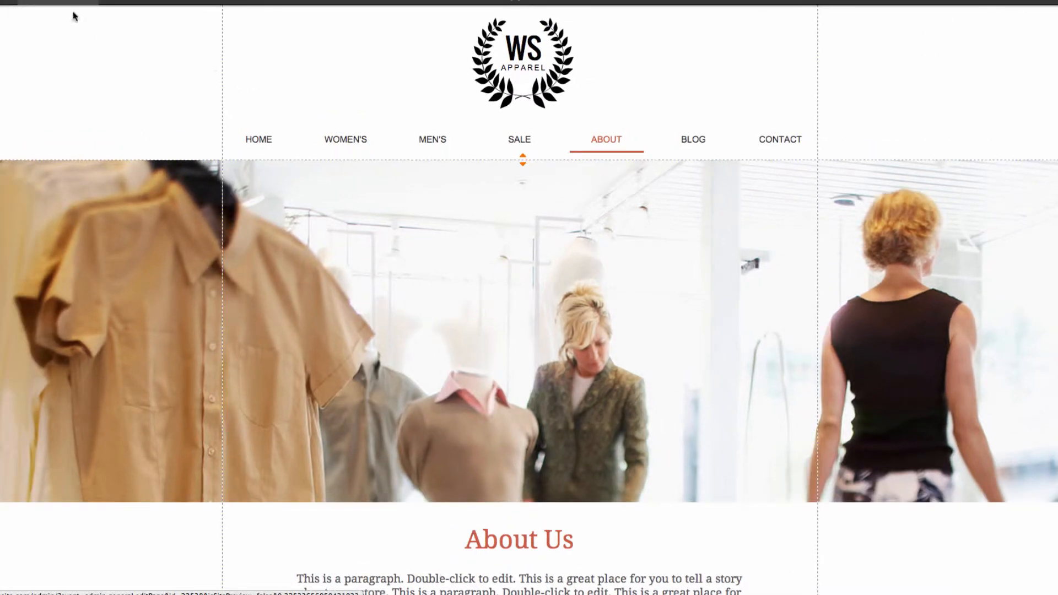
# Step: Switch to the HOME page and move the MEN'S page above WOMEN'S in the page order
pyautogui.click(73, 16)
pyautogui.click(57, 16)
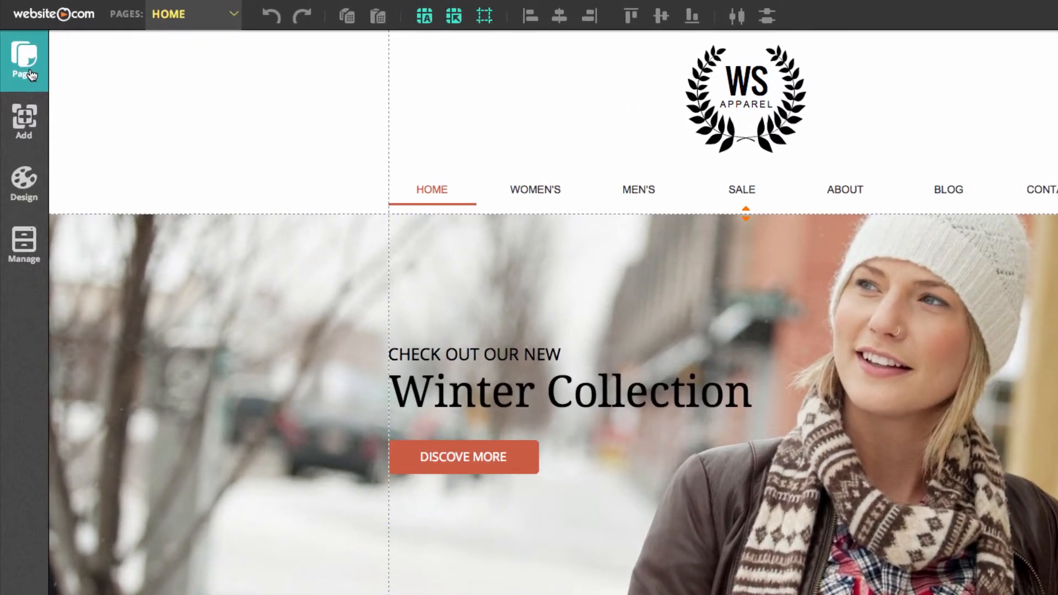
pyautogui.click(12, 59)
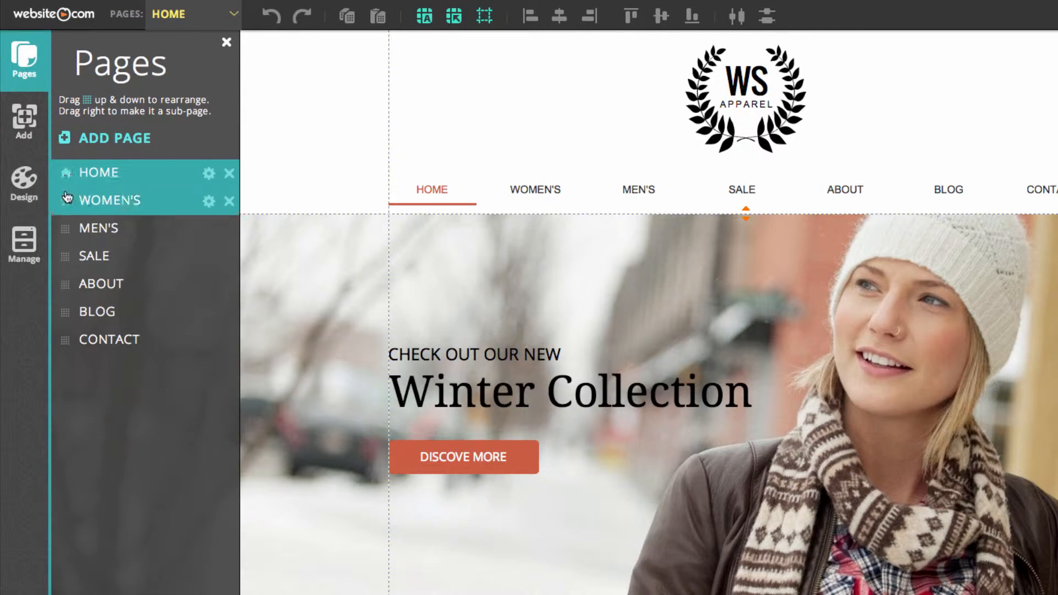
pyautogui.moveTo(65, 227); pyautogui.dragTo(64, 202)
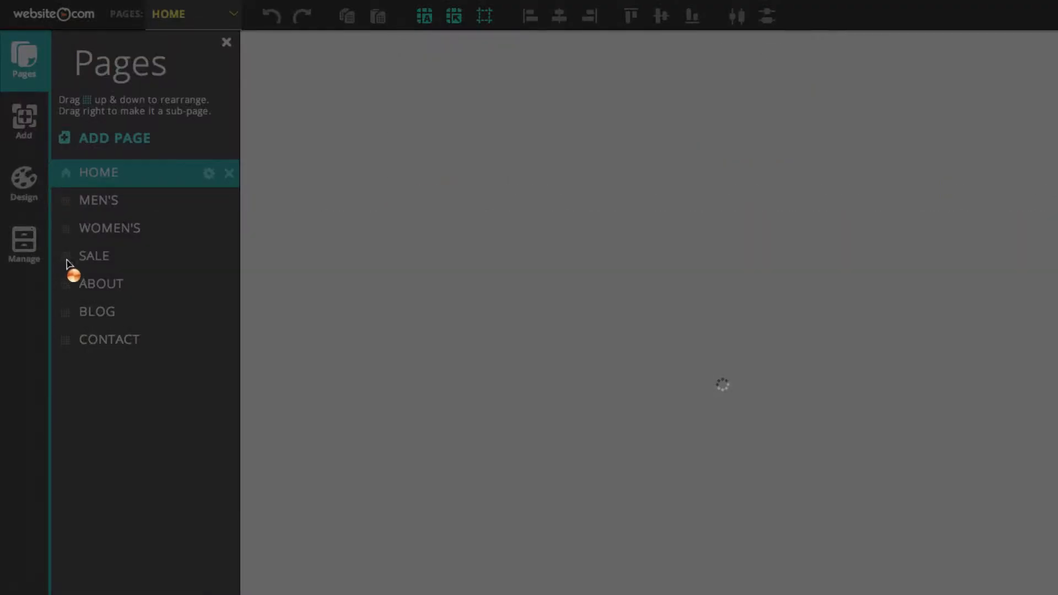
# Step: Shift the SALE page below ABOUT and back above it, and nest it as a sub-page of WOMEN'S
pyautogui.moveTo(68, 263); pyautogui.dragTo(67, 287)
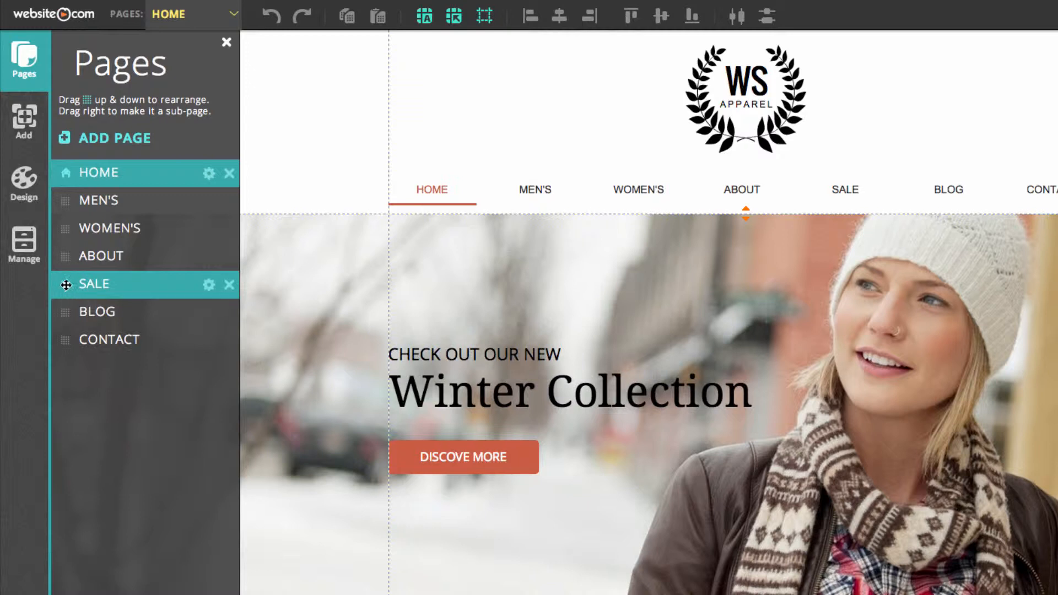
pyautogui.moveTo(66, 284); pyautogui.dragTo(71, 258)
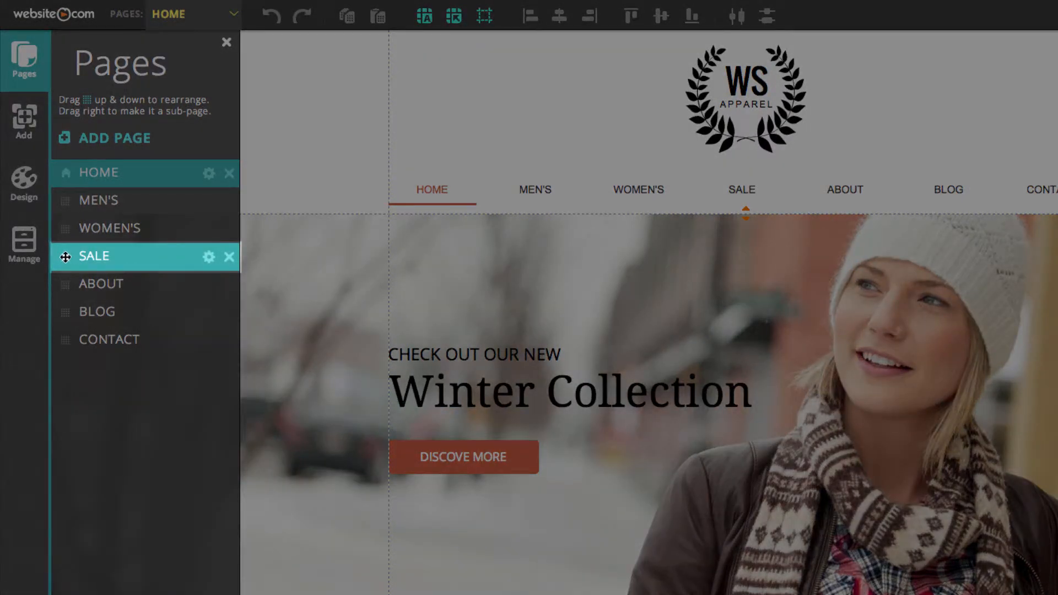
pyautogui.moveTo(65, 256); pyautogui.dragTo(84, 258)
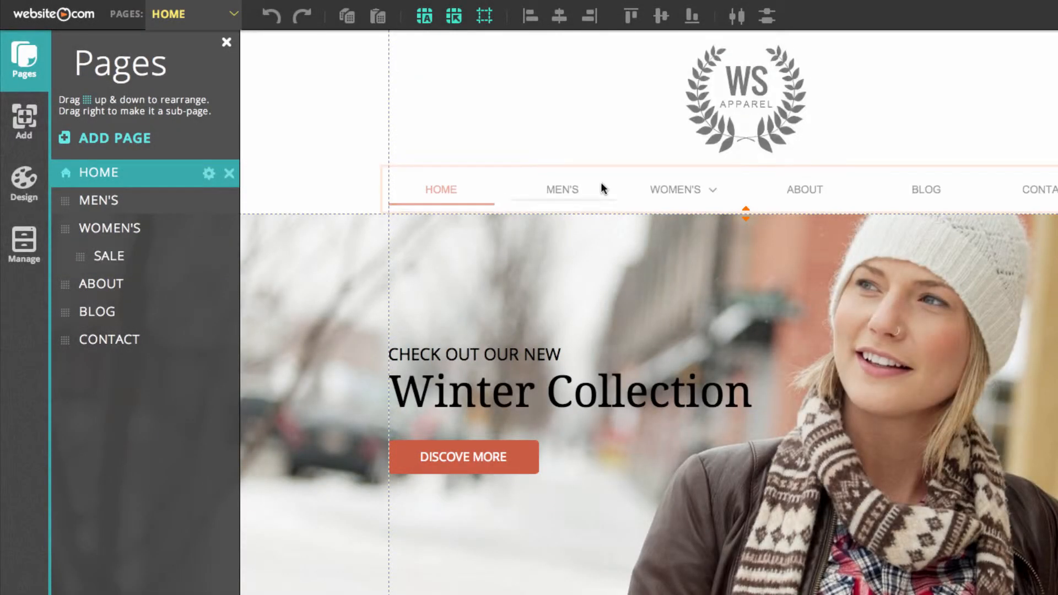
pyautogui.moveTo(653, 193)
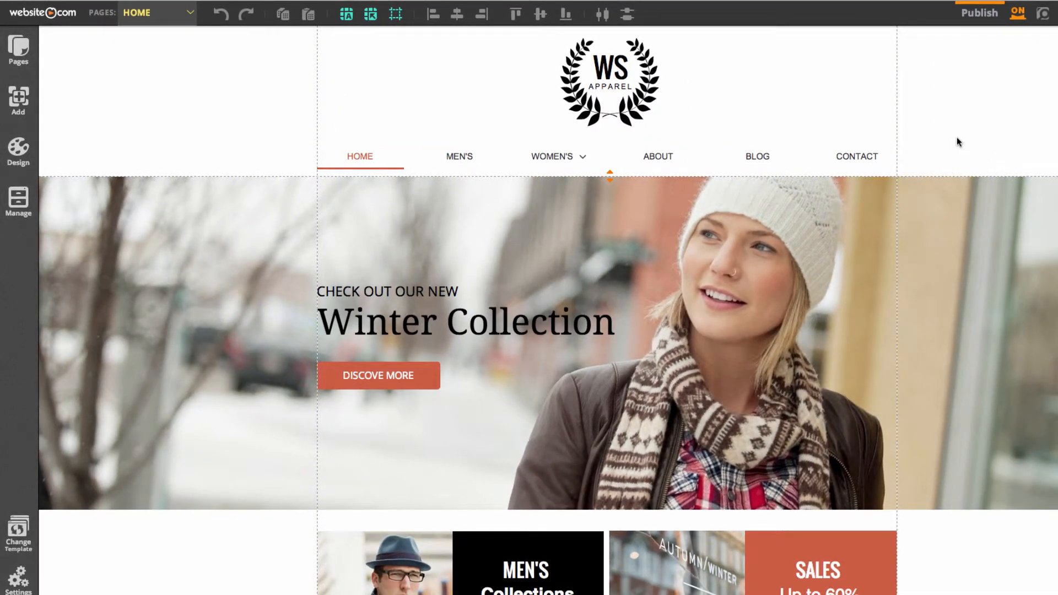
pyautogui.click(18, 49)
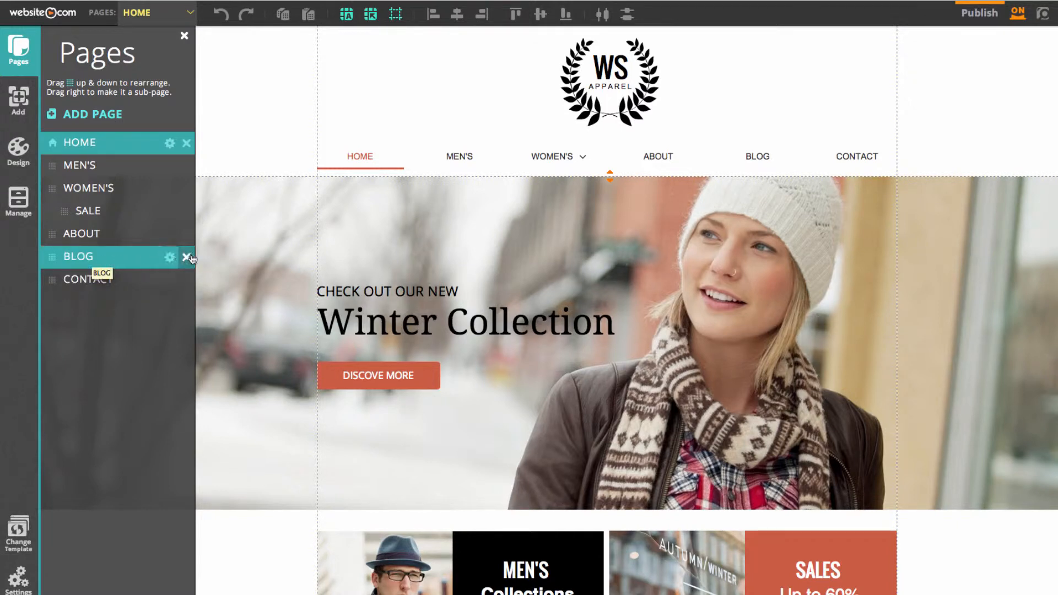
pyautogui.click(186, 257)
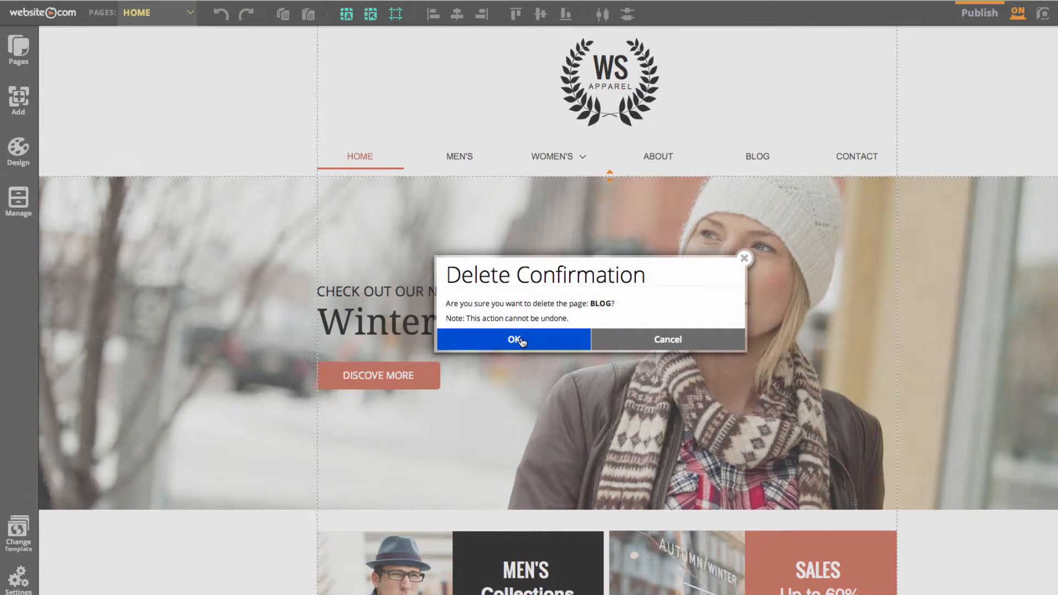
pyautogui.click(679, 338)
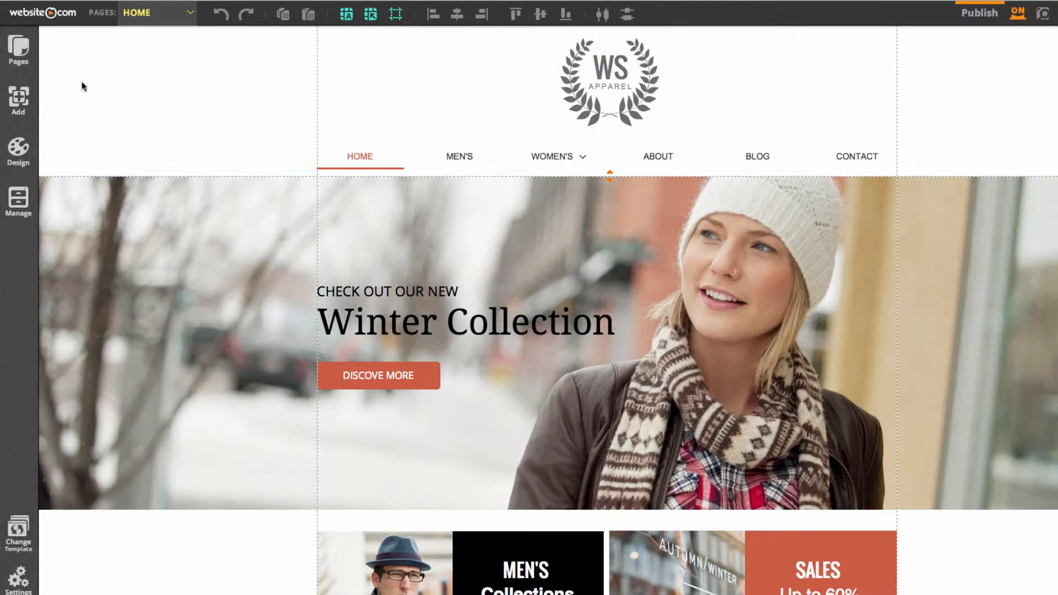
# Step: Hide the BLOG page from the menu in its page settings, and return to the HOME page
pyautogui.click(30, 60)
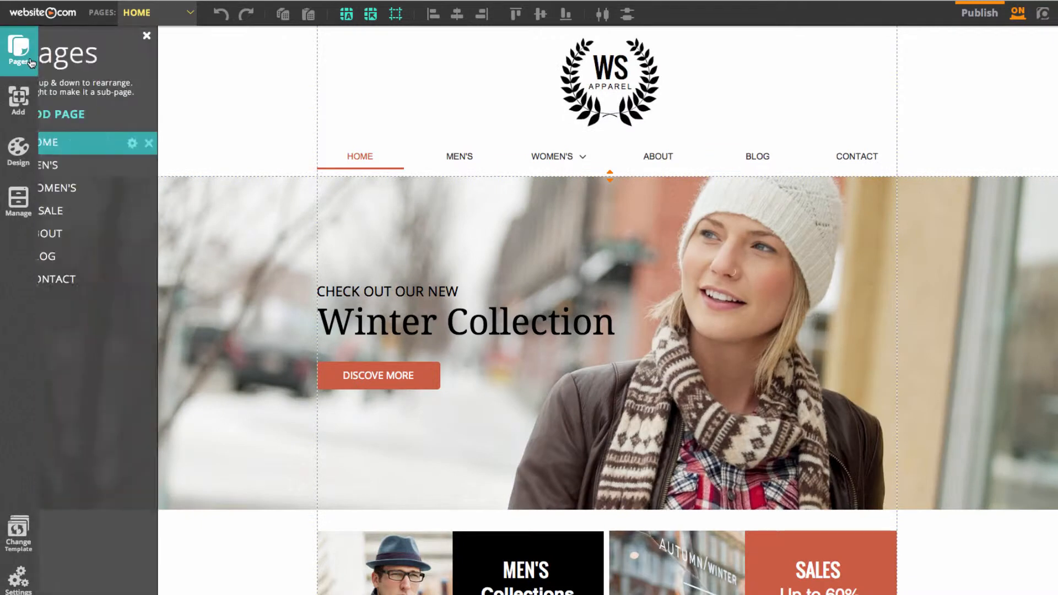
pyautogui.click(167, 261)
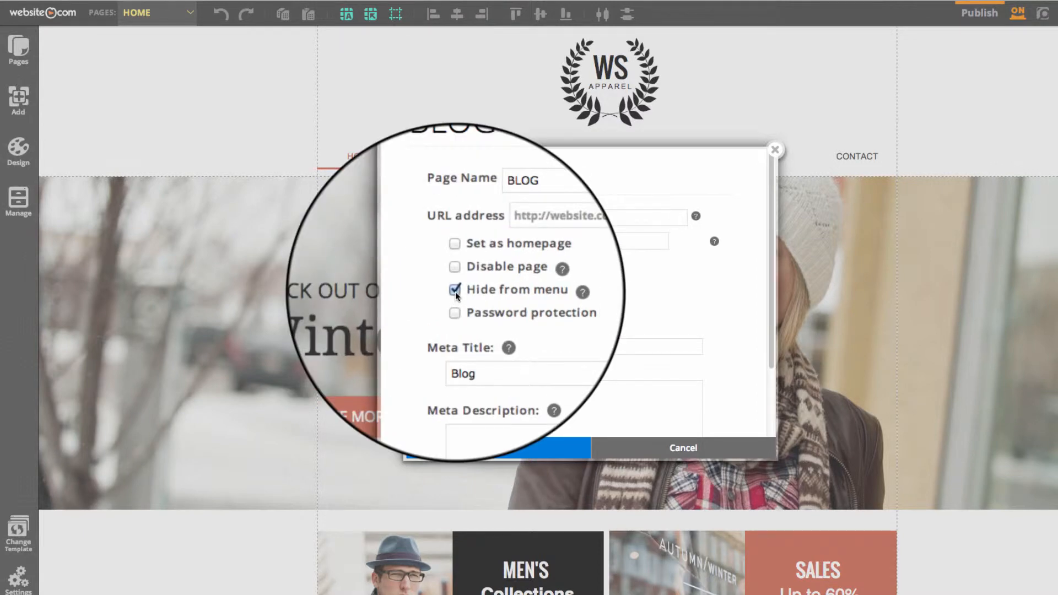
pyautogui.click(528, 445)
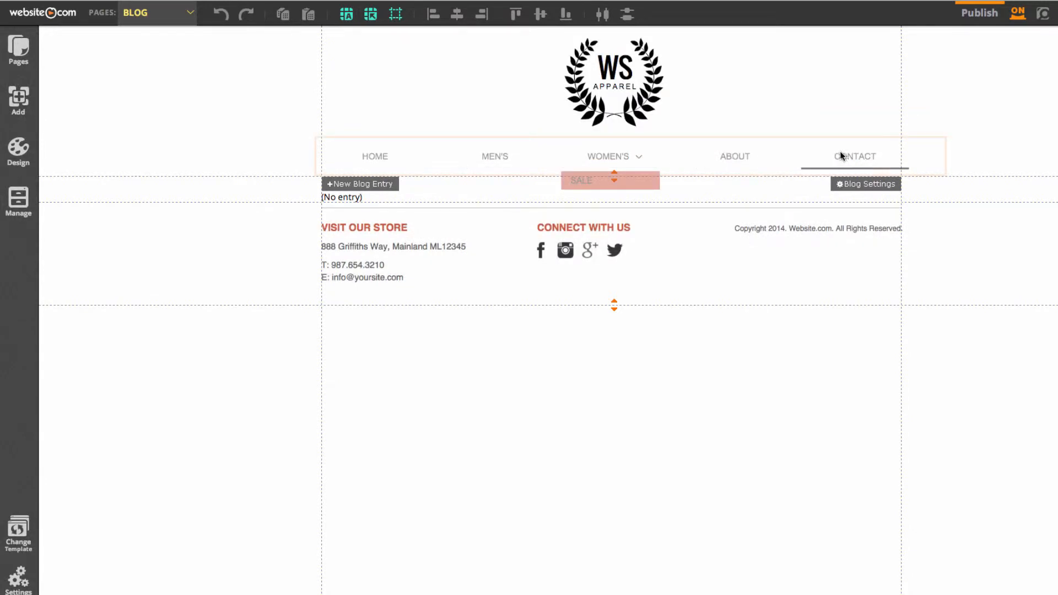
pyautogui.click(151, 15)
pyautogui.click(141, 37)
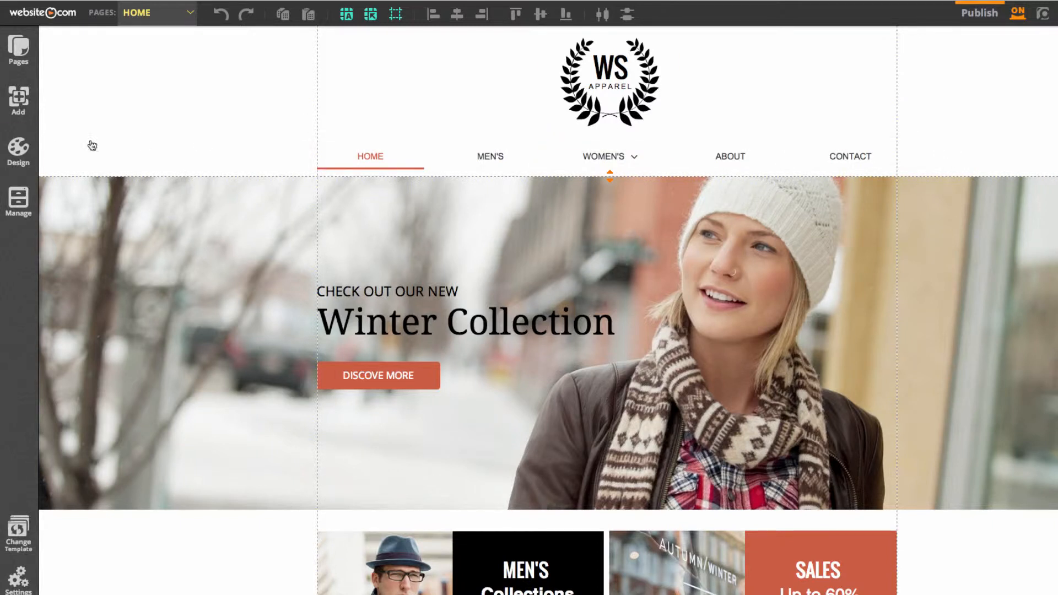
# Step: Open the header navigation menu's settings with the overflow menu label enabled
pyautogui.click(18, 157)
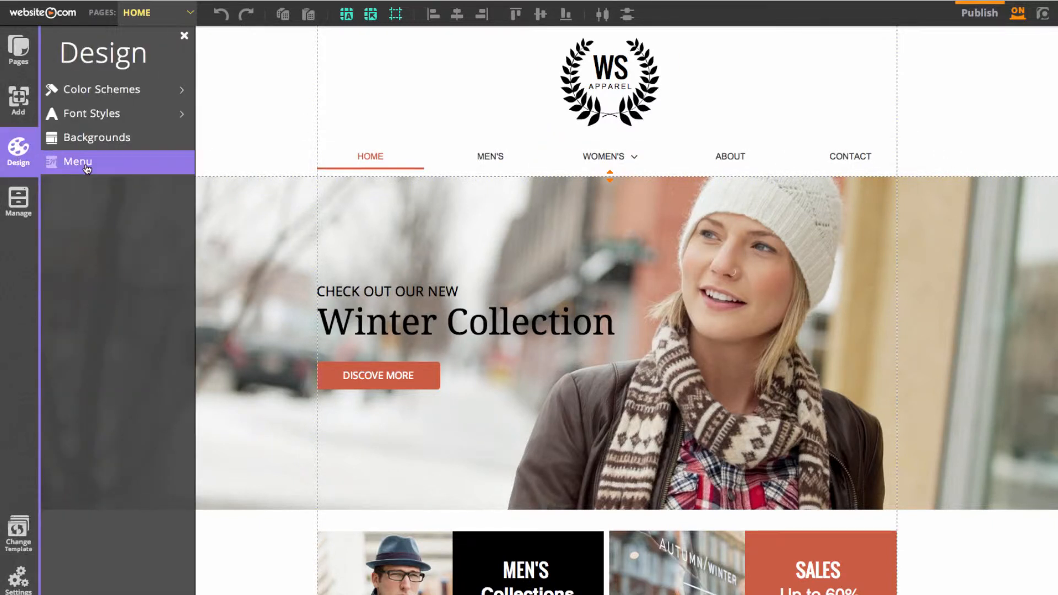
pyautogui.click(17, 155)
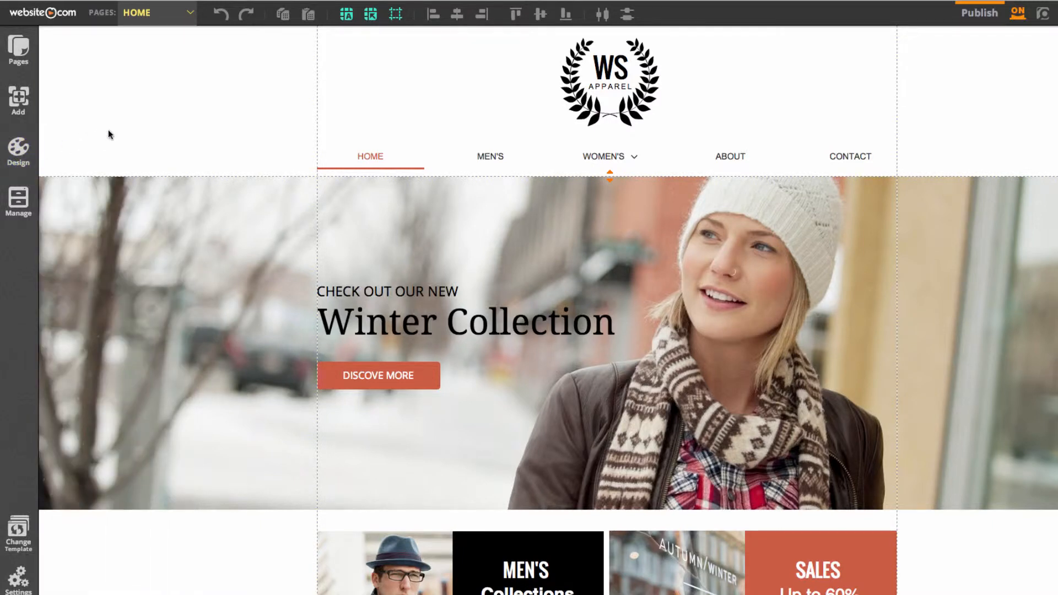
pyautogui.click(456, 168)
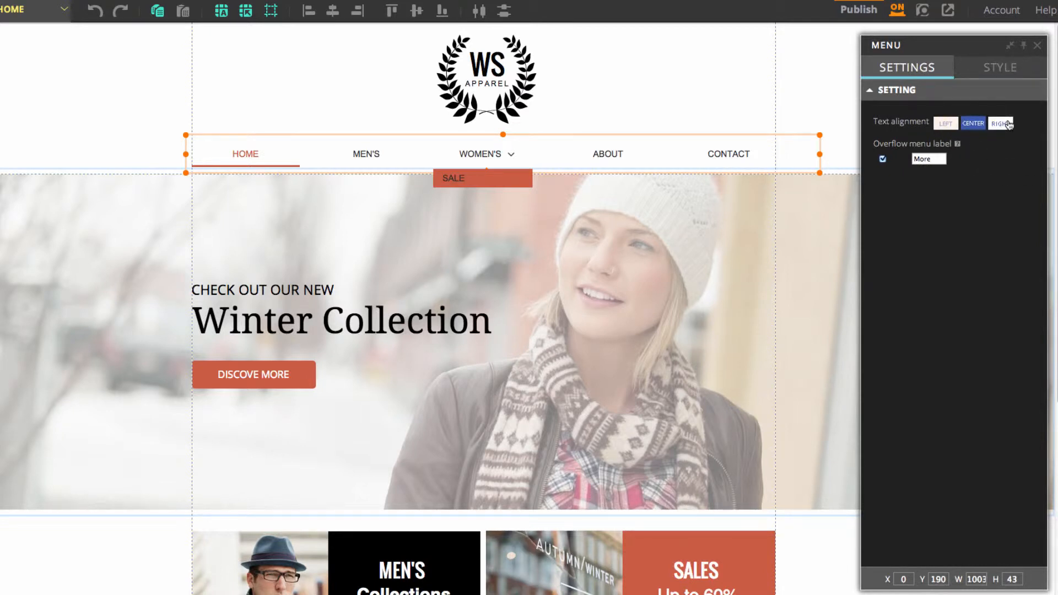
pyautogui.click(883, 160)
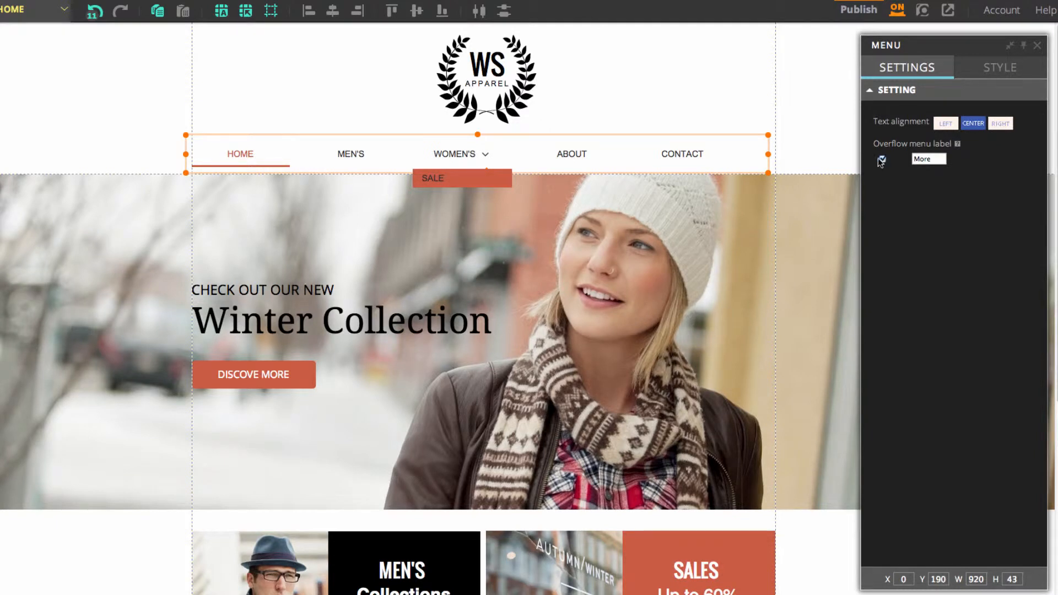
# Step: Narrow the navigation menu to a width of about 175, and widen it again to about 930
pyautogui.moveTo(771, 155); pyautogui.dragTo(305, 156)
pyautogui.moveTo(262, 159)
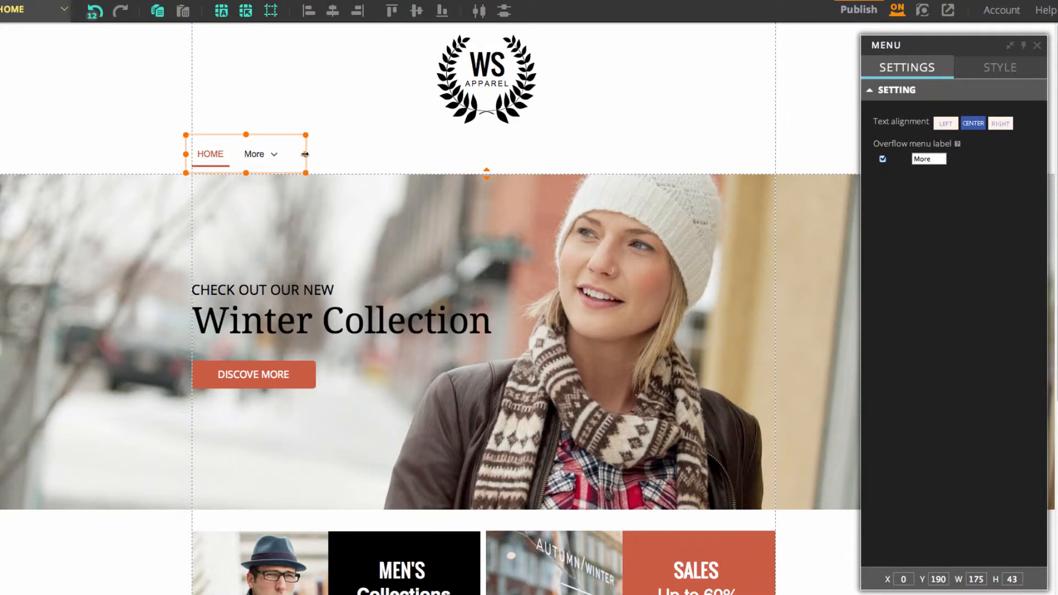
pyautogui.moveTo(305, 155); pyautogui.dragTo(775, 159)
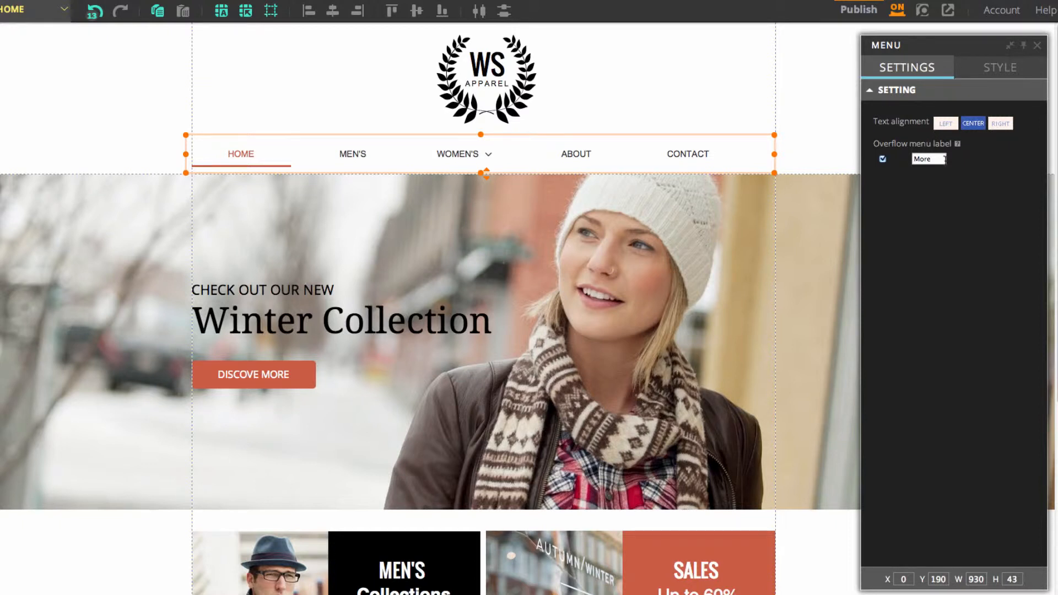
# Step: Try several horizontal layouts on the navigation menu and apply the fourth one, with lines above and below the items
pyautogui.click(992, 68)
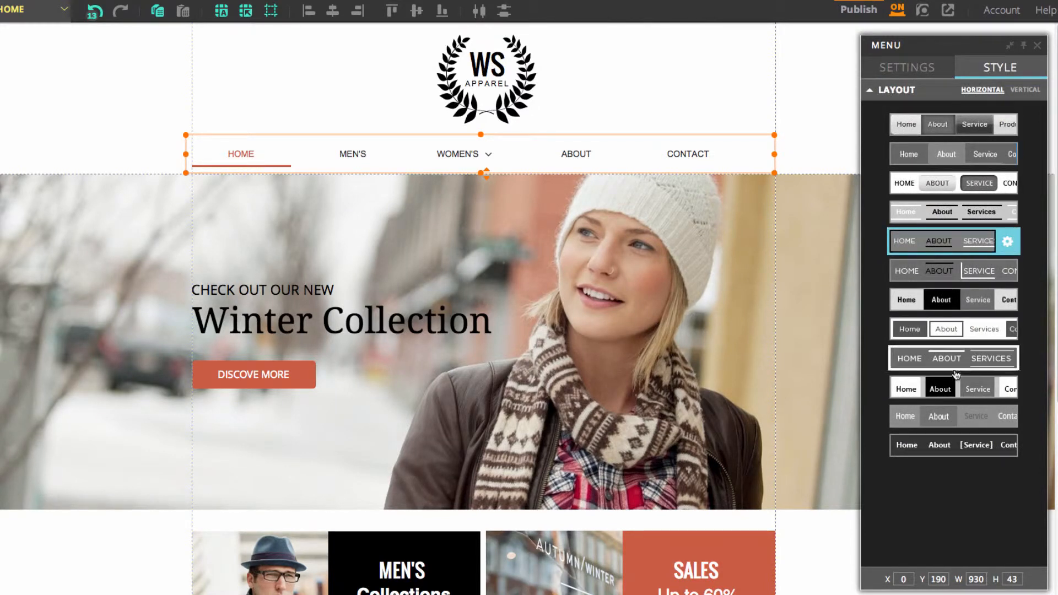
pyautogui.click(956, 218)
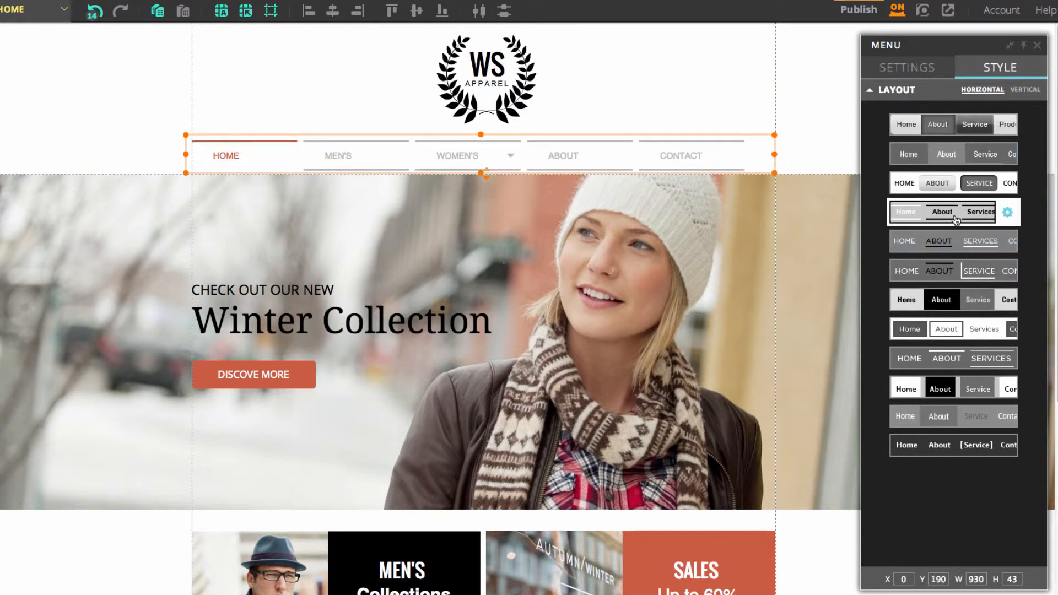
pyautogui.click(946, 183)
pyautogui.click(946, 164)
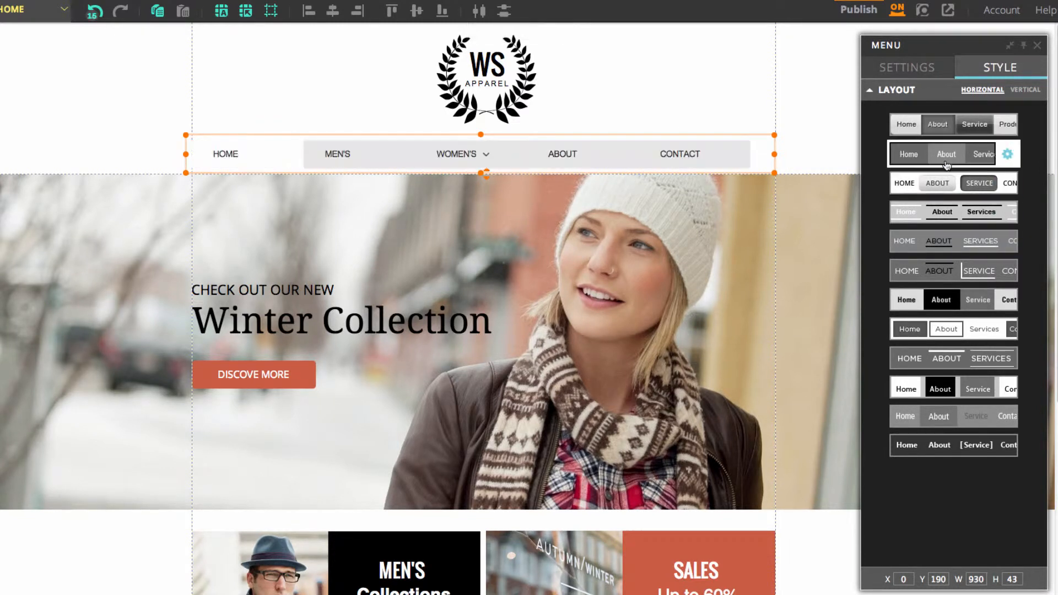
pyautogui.click(959, 329)
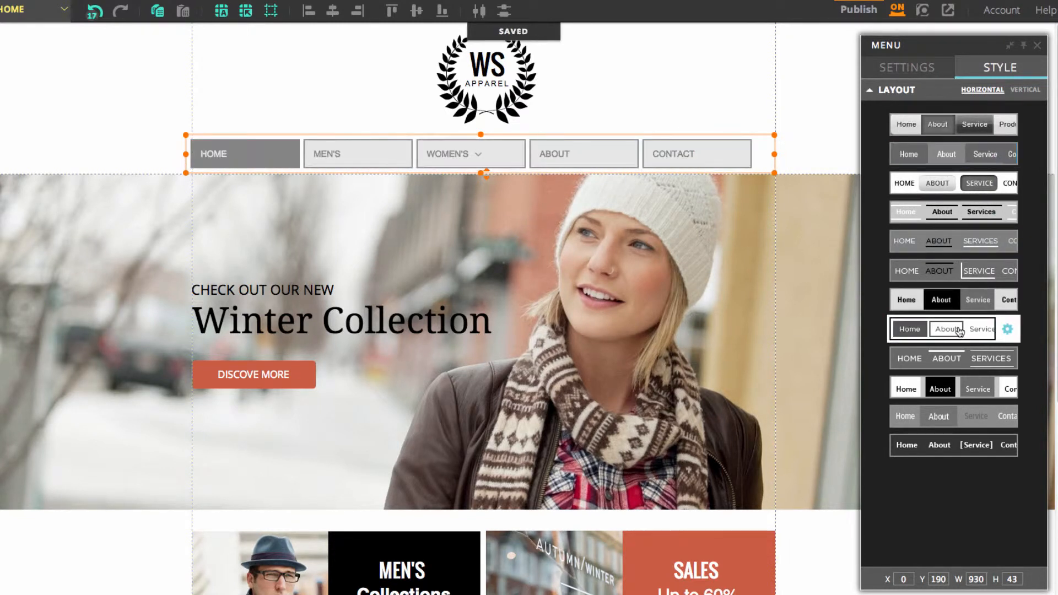
pyautogui.click(958, 220)
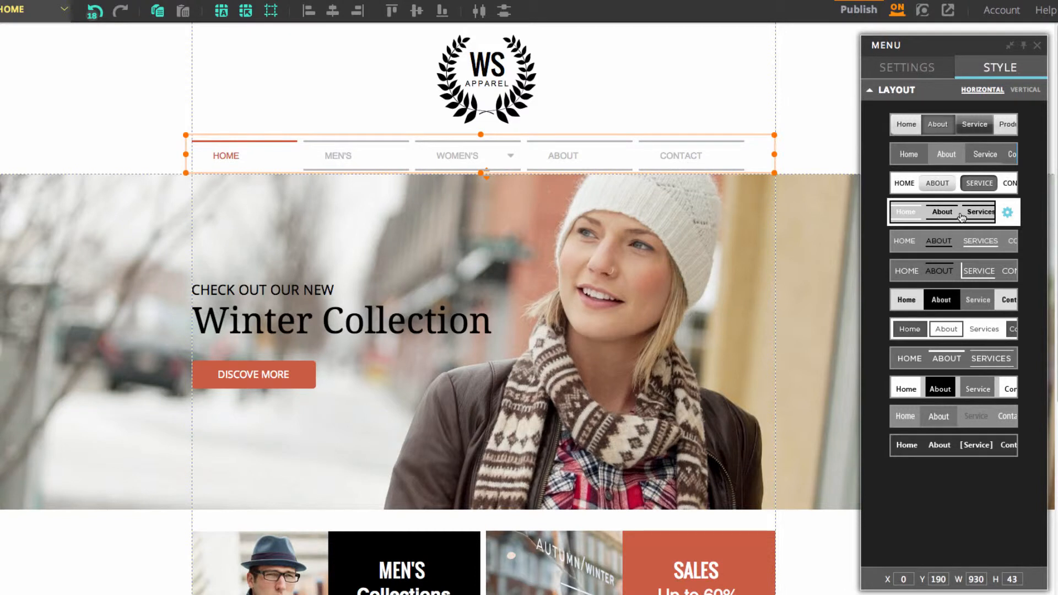
# Step: Try the first vertical layout on the navigation menu, and return to the fourth horizontal layout
pyautogui.click(1024, 89)
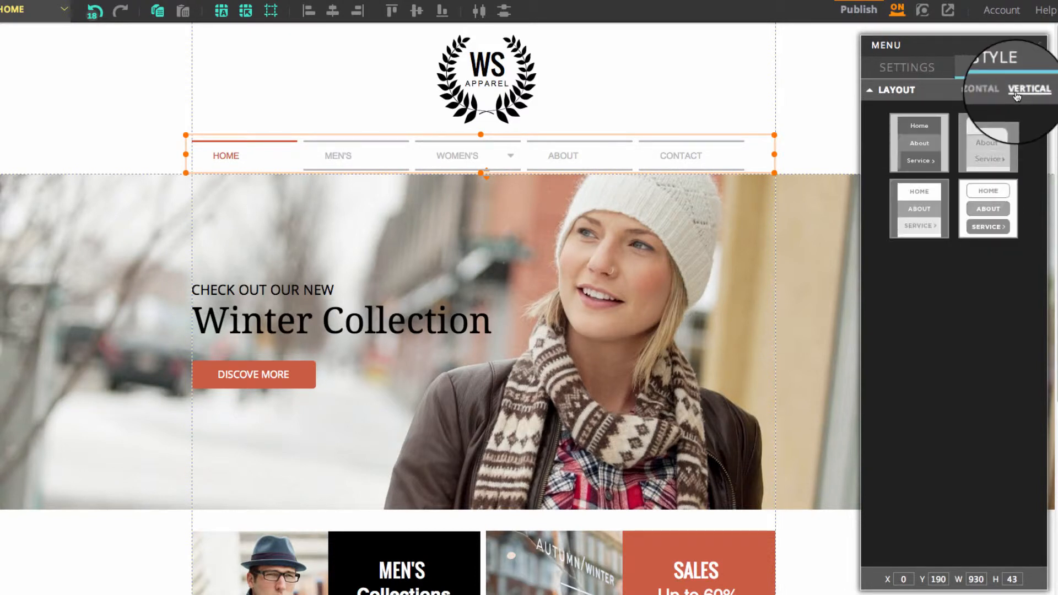
pyautogui.click(917, 155)
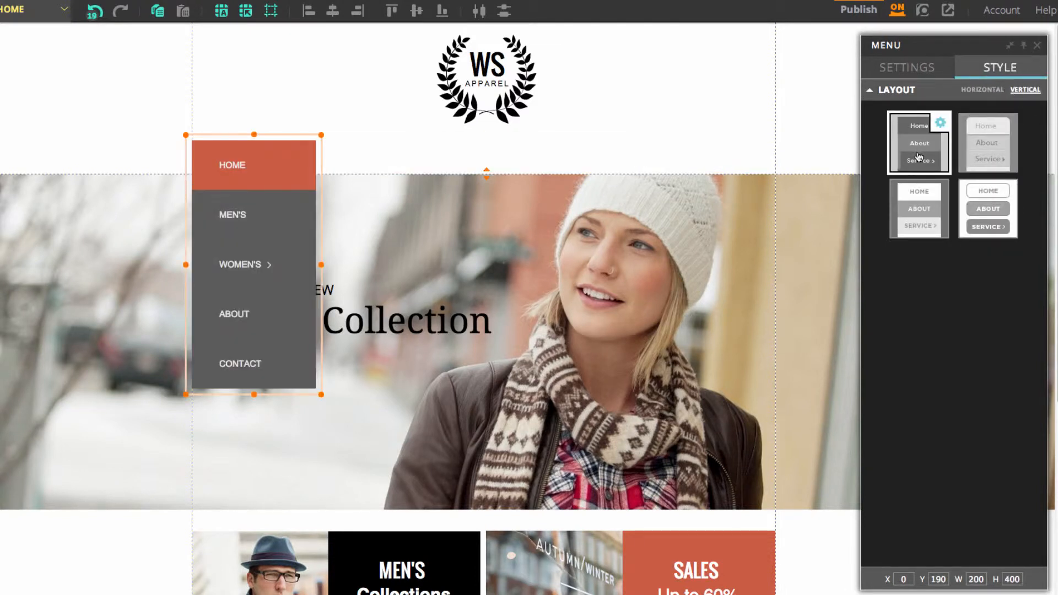
pyautogui.click(981, 90)
pyautogui.click(962, 212)
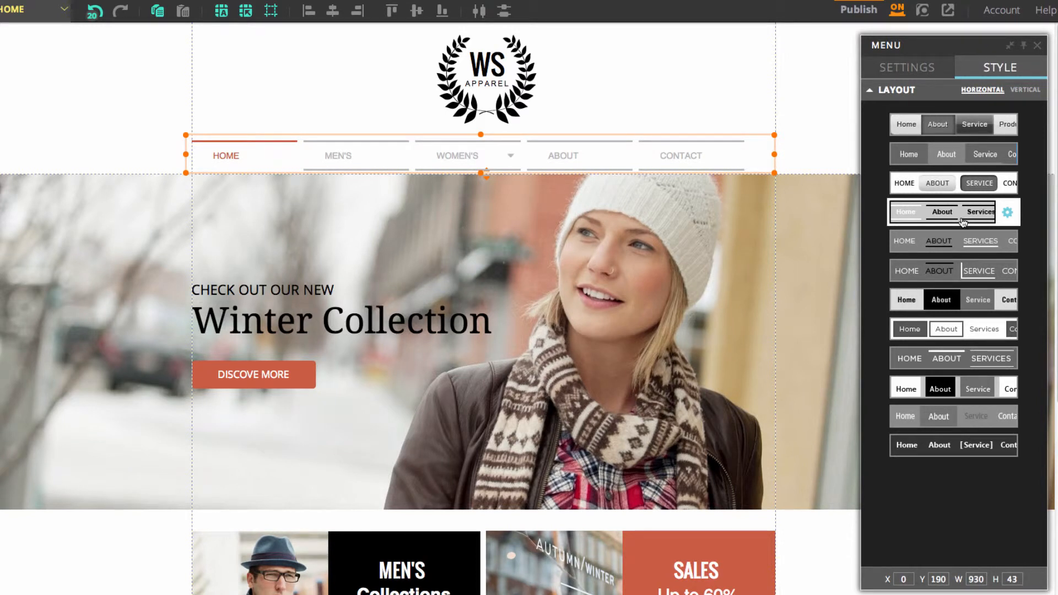
# Step: Open the customization options of the navigation menu's current layout and set the border color to black
pyautogui.click(1007, 214)
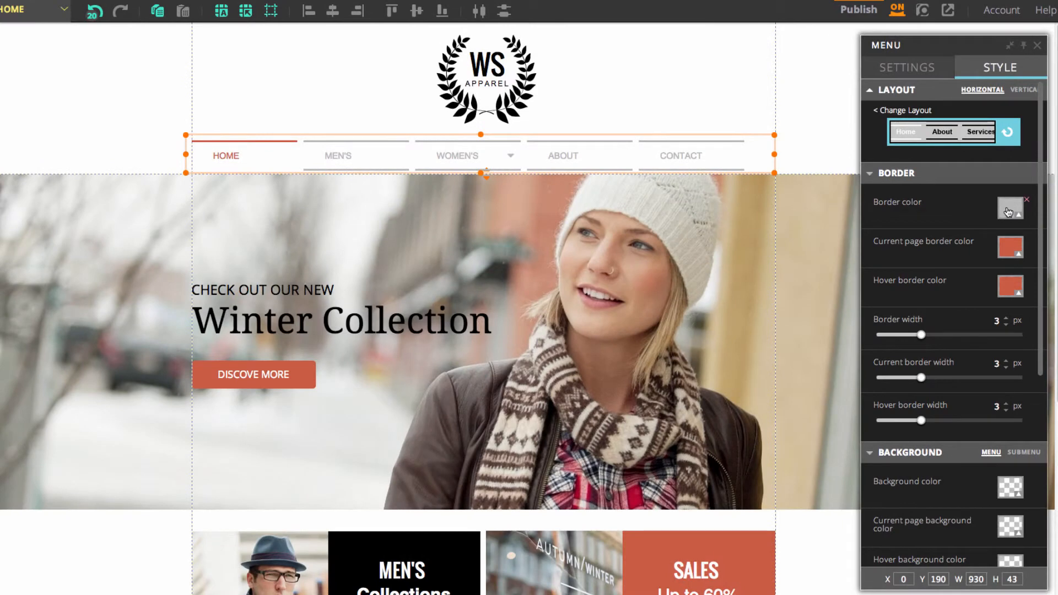
pyautogui.click(1008, 212)
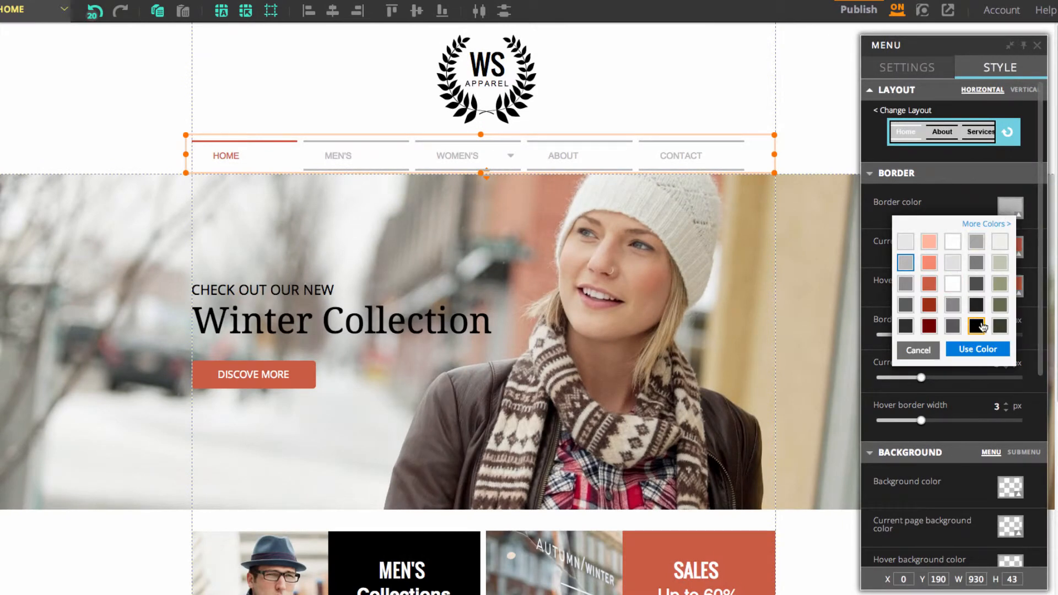
pyautogui.click(976, 325)
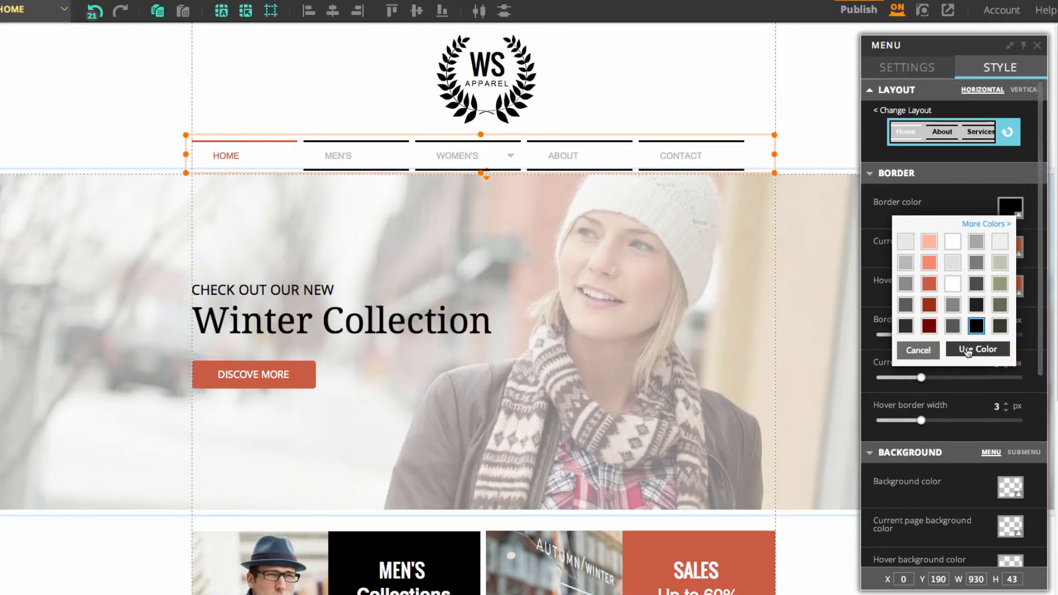
pyautogui.click(970, 350)
# Step: Try other normal, current and hover border widths, including 6 px for hover, and return all three to 3 px
pyautogui.moveTo(923, 335)
pyautogui.mouseDown()
pyautogui.moveTo(965, 334)
pyautogui.moveTo(920, 340)
pyautogui.mouseUp()
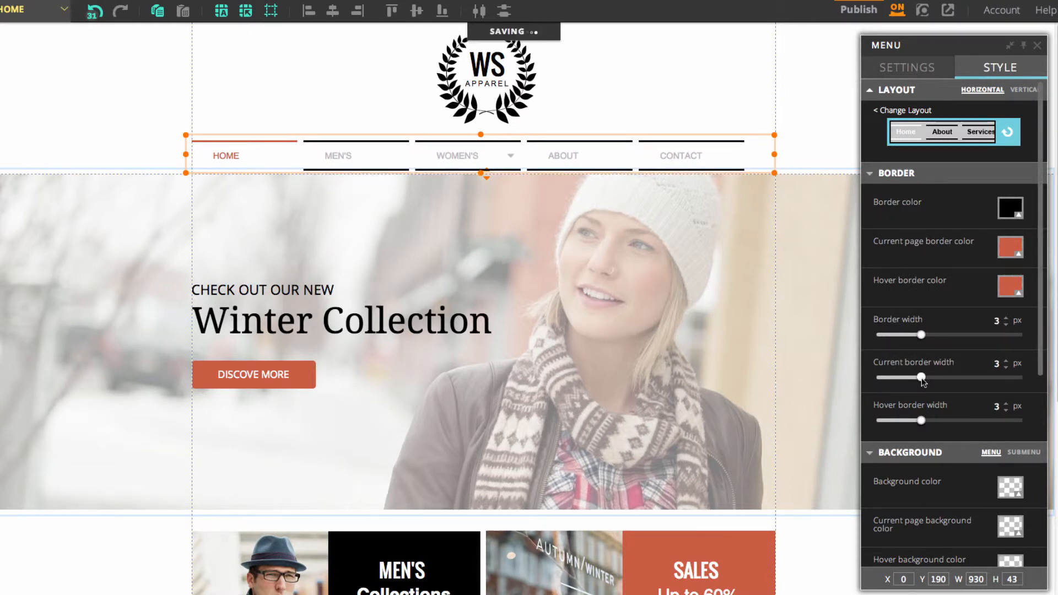
pyautogui.moveTo(922, 377)
pyautogui.mouseDown()
pyautogui.moveTo(995, 378)
pyautogui.moveTo(922, 380)
pyautogui.mouseUp()
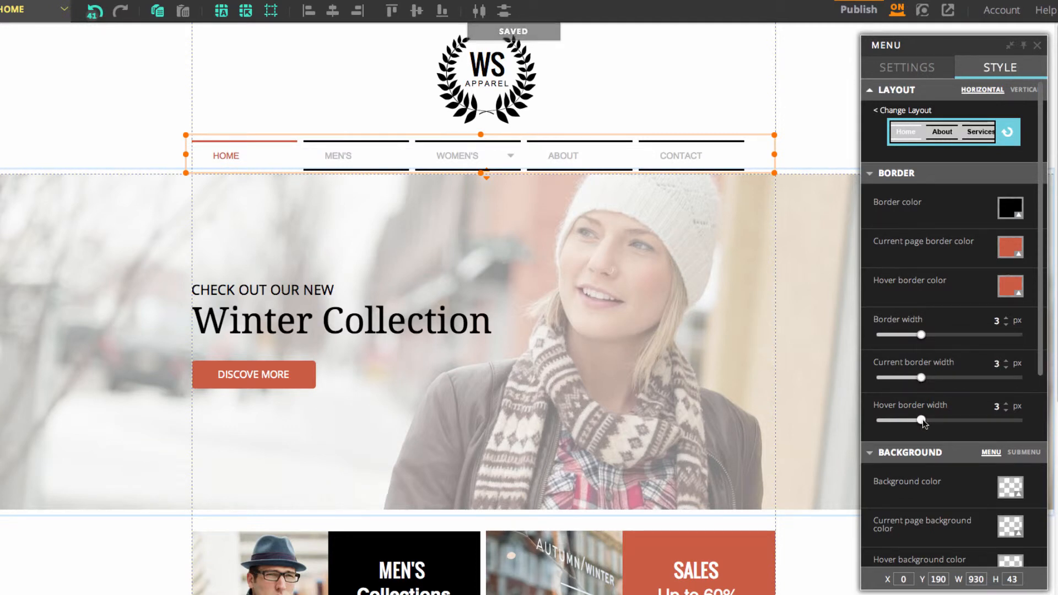
pyautogui.moveTo(921, 420); pyautogui.dragTo(961, 421)
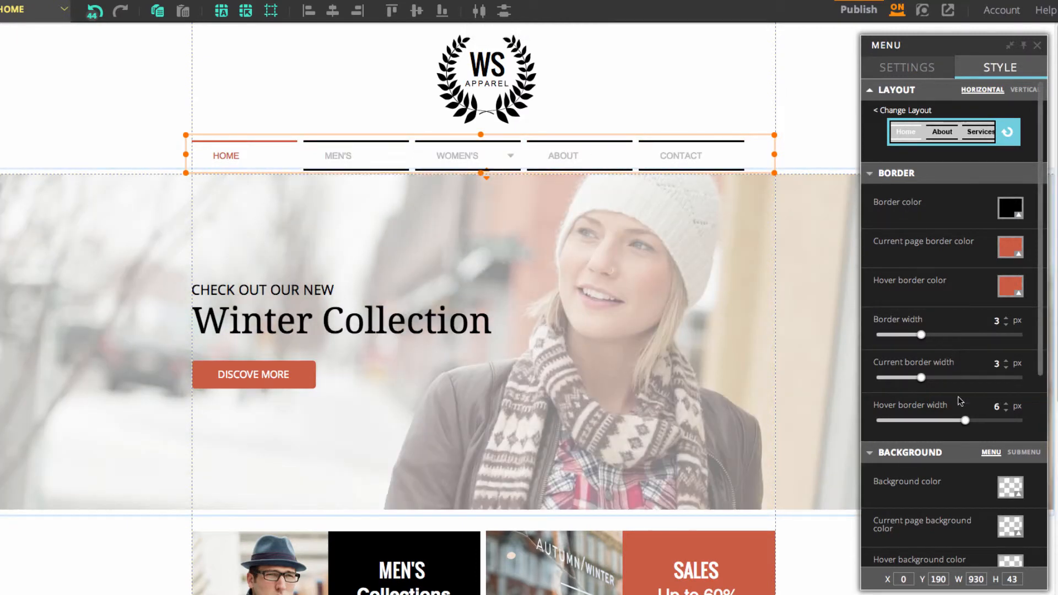
pyautogui.moveTo(965, 420); pyautogui.dragTo(923, 423)
# Step: Try black as the navigation menu's background color, and cancel the color change
pyautogui.scroll(-2, 925, 424)
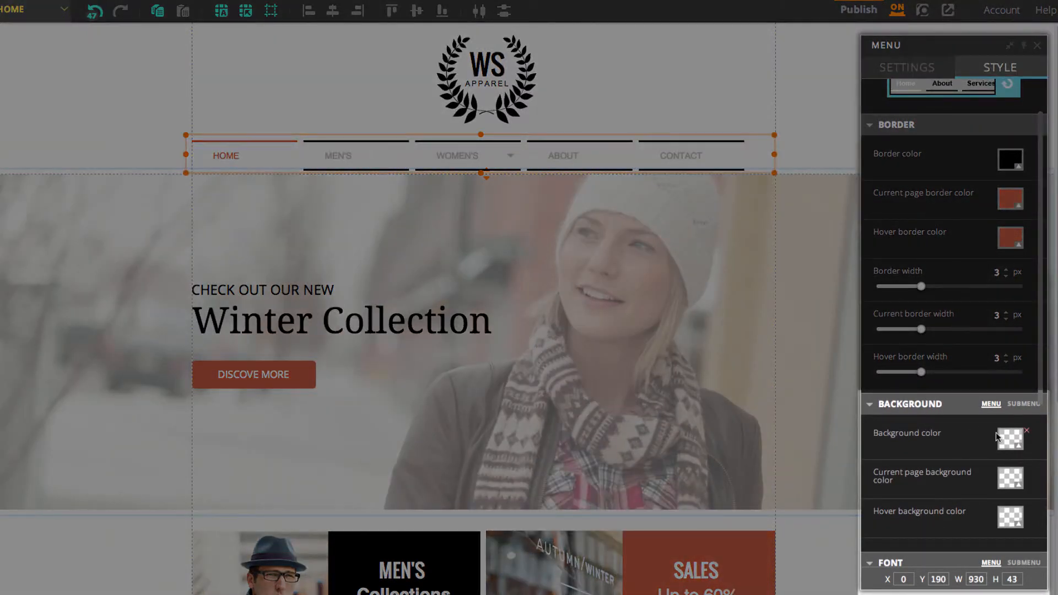
pyautogui.click(1011, 440)
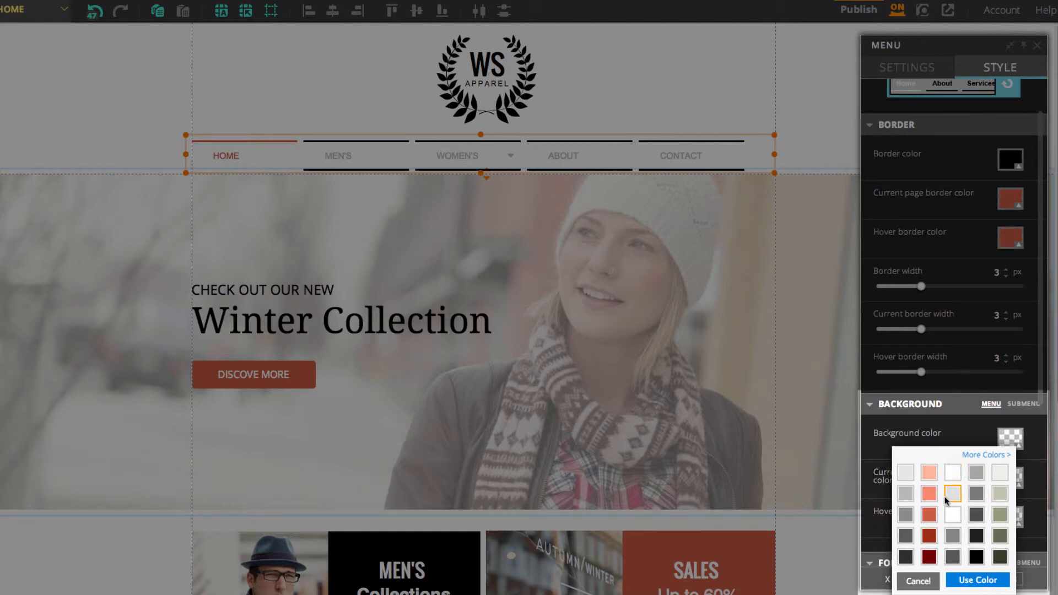
pyautogui.click(977, 557)
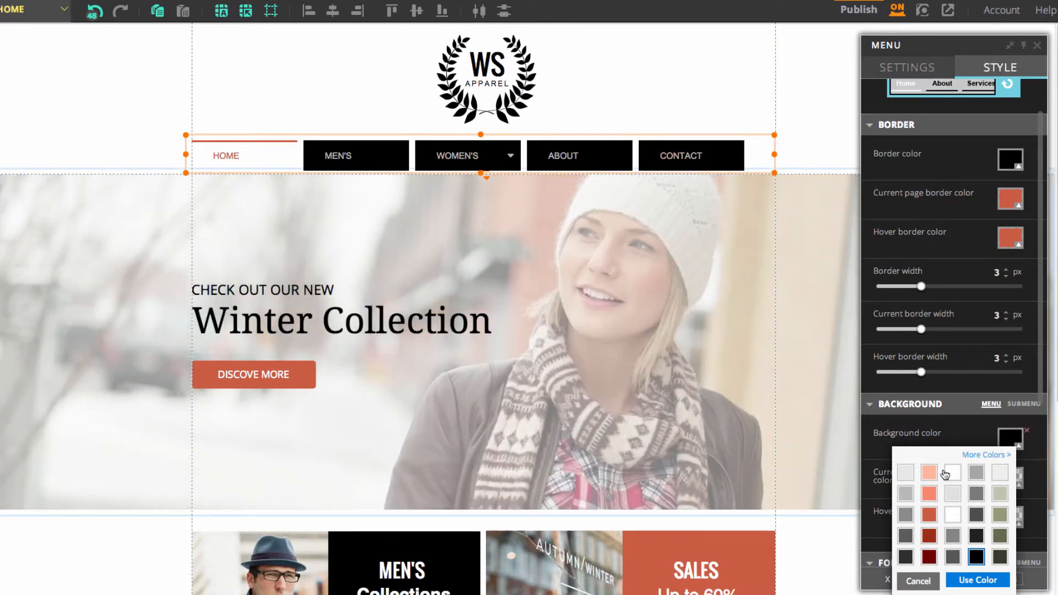
pyautogui.click(918, 581)
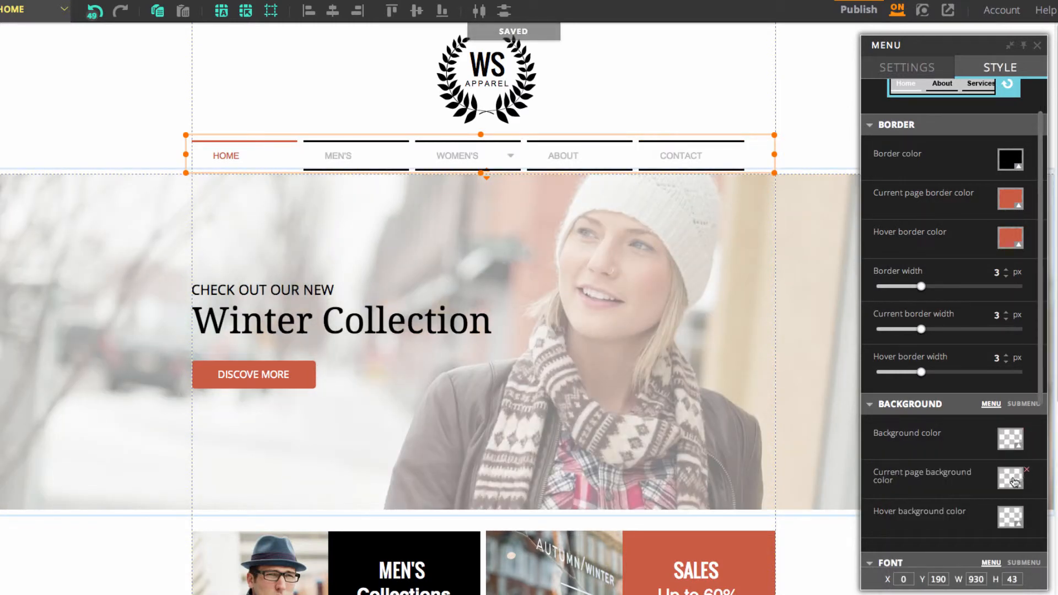
# Step: Try dark red as the menu's current page background color, and cancel the color change
pyautogui.click(1017, 481)
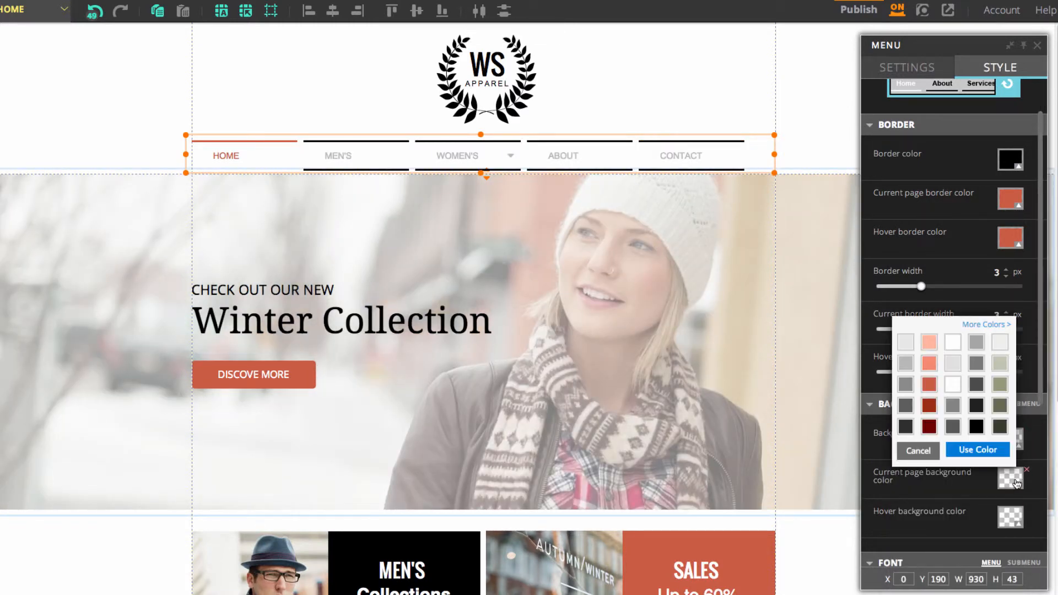
pyautogui.click(930, 427)
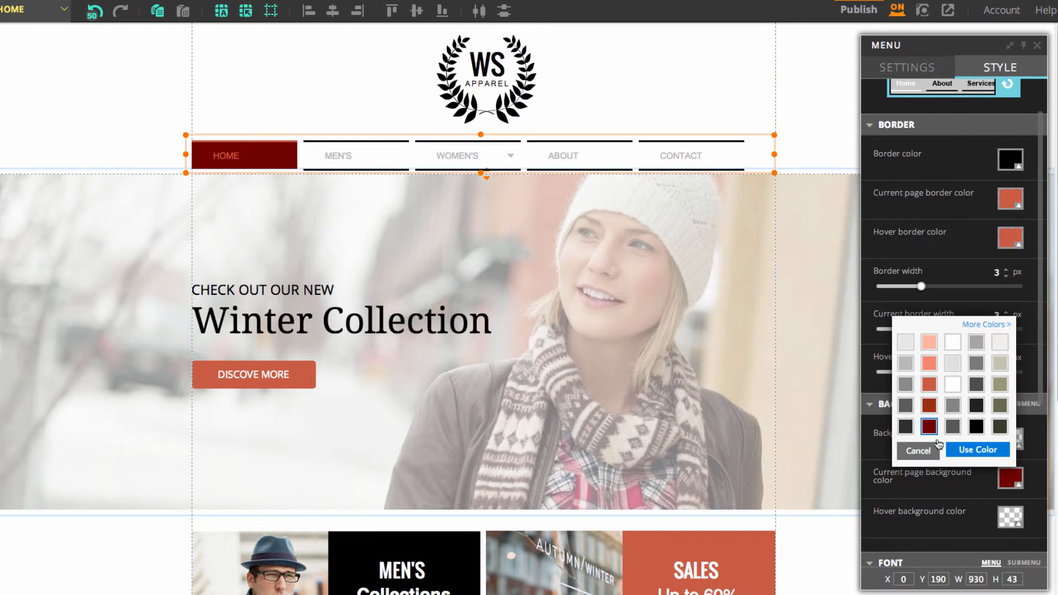
pyautogui.click(918, 451)
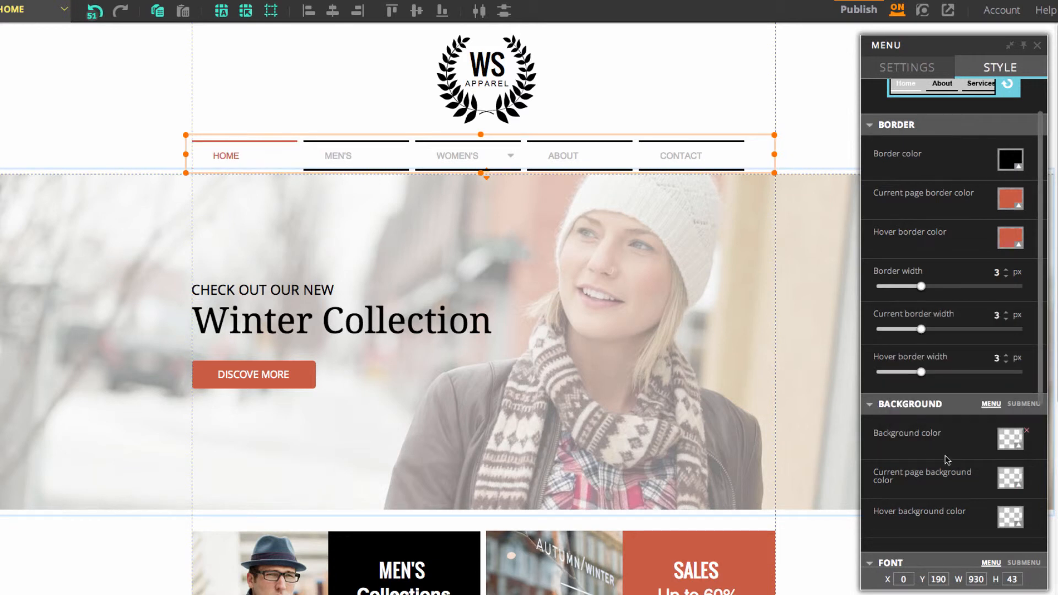
# Step: Try light salmon as the menu's hover background color, and cancel the color change
pyautogui.click(1002, 520)
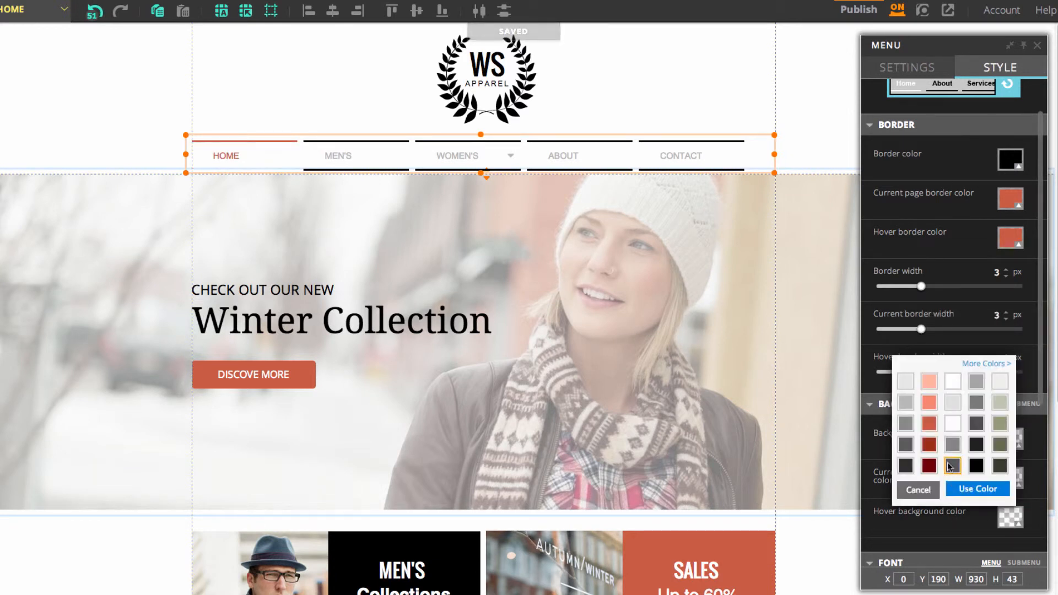
pyautogui.click(926, 385)
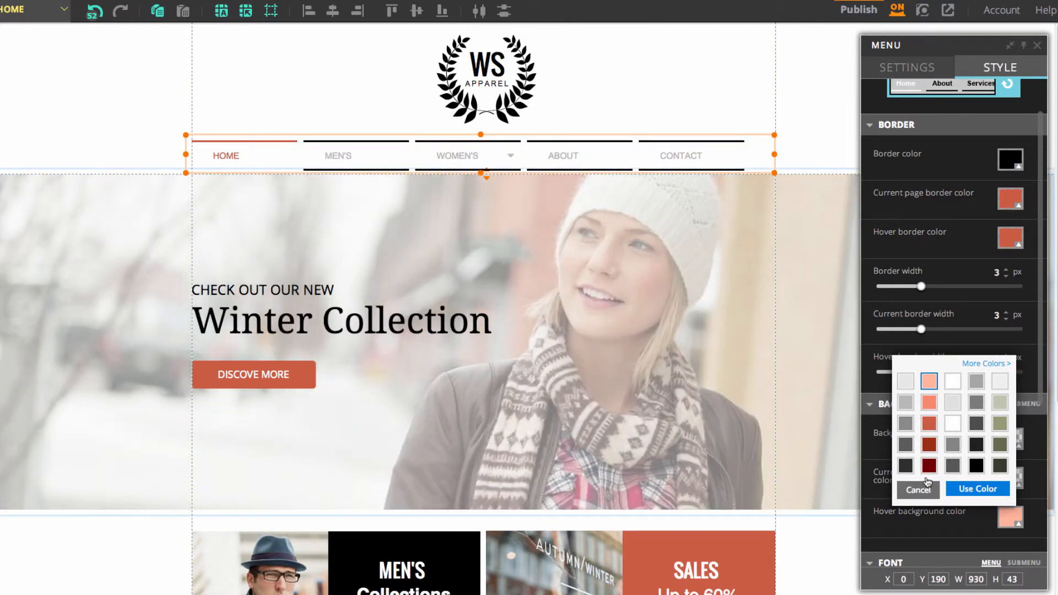
pyautogui.click(927, 483)
# Step: Try bold and underlined menu text, turn both styles off, and try other item spacings before returning to 10 px
pyautogui.scroll(-5, 975, 473)
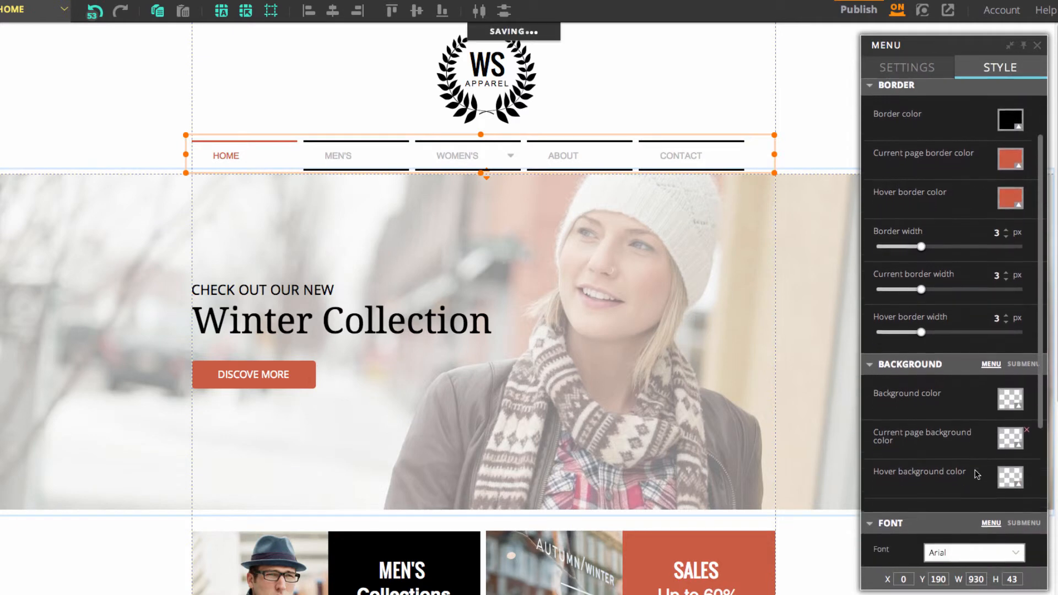
pyautogui.scroll(-3, 977, 473)
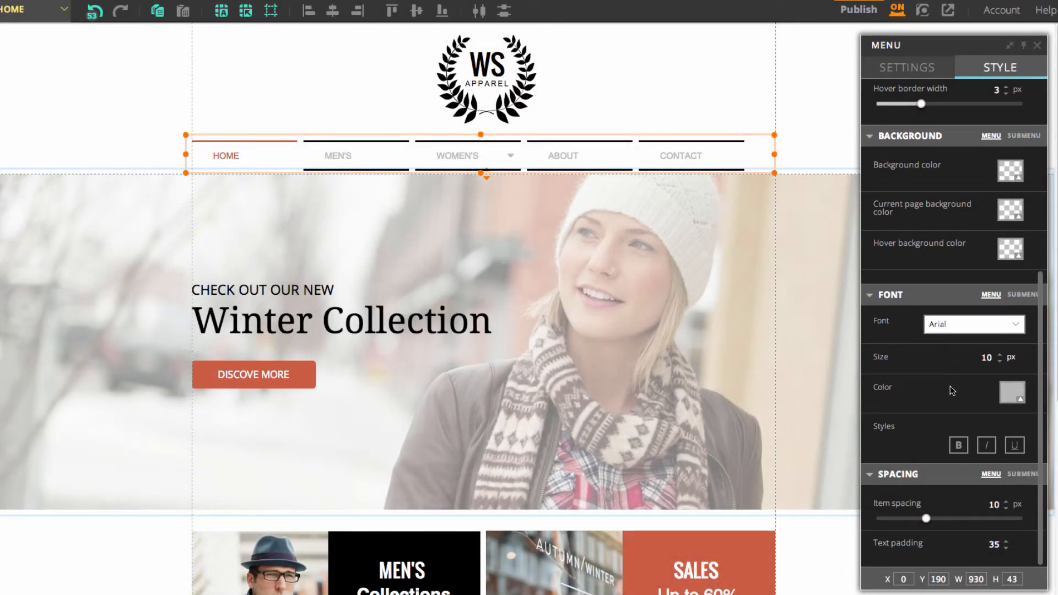
pyautogui.click(959, 445)
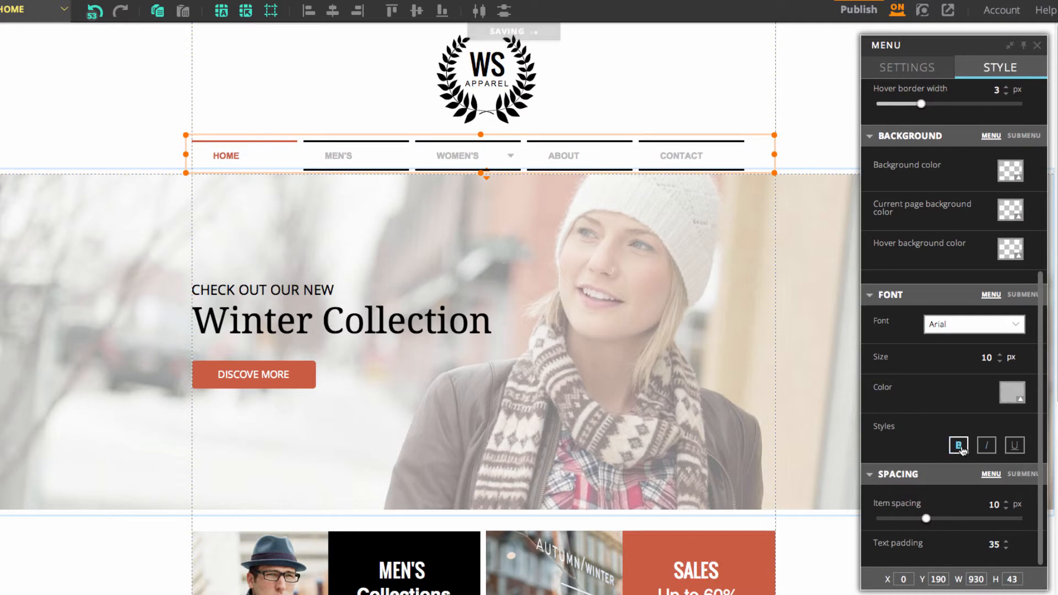
pyautogui.click(961, 448)
pyautogui.click(1016, 447)
pyautogui.click(1017, 447)
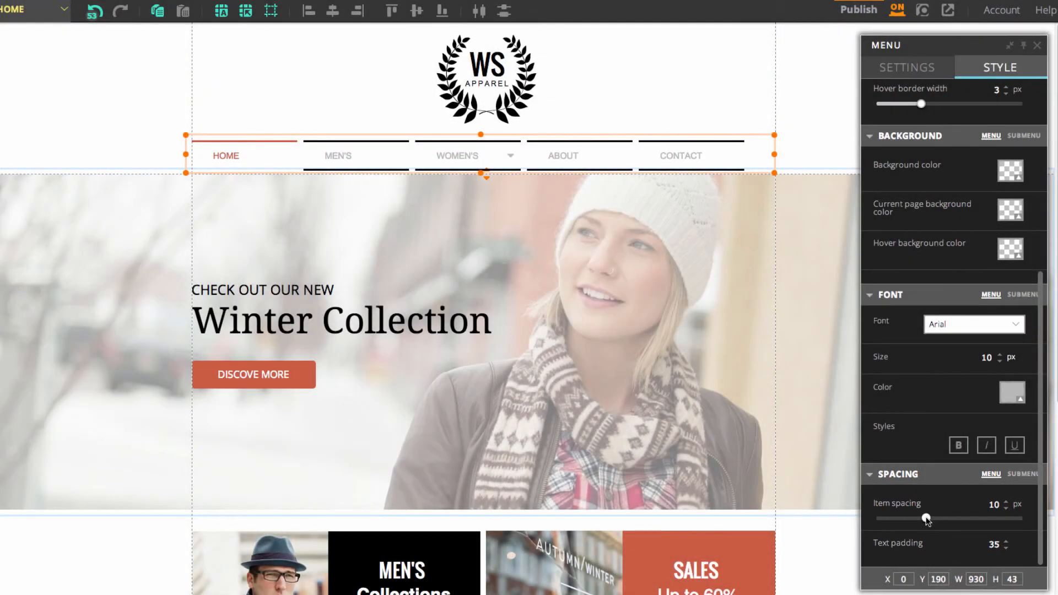
pyautogui.moveTo(925, 518)
pyautogui.mouseDown()
pyautogui.moveTo(975, 518)
pyautogui.moveTo(922, 519)
pyautogui.mouseUp()
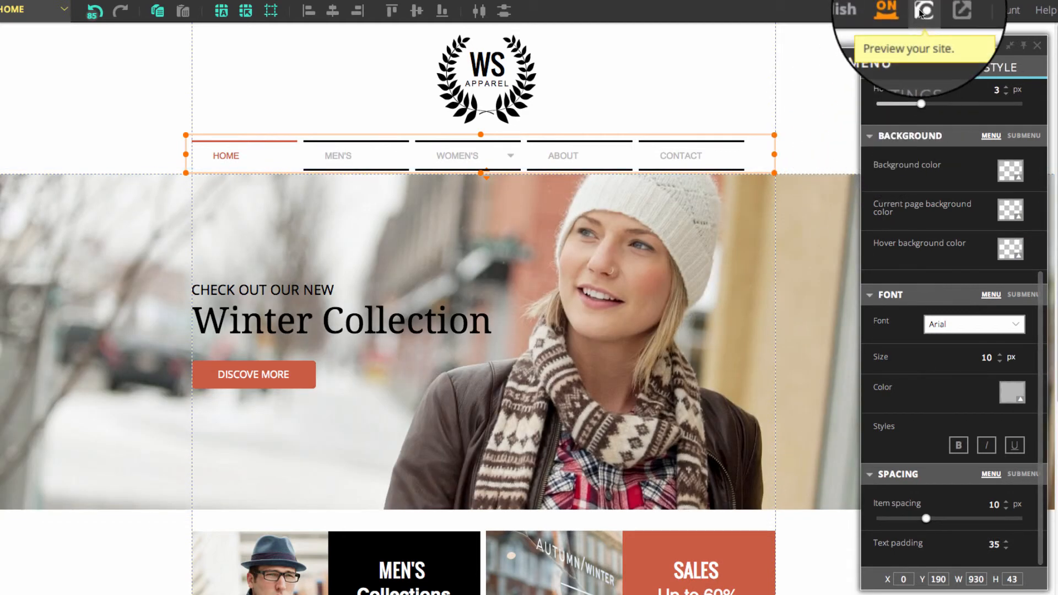
# Step: Preview the site and test the navigation menu by visiting the Men's, Contact and Home pages
pyautogui.click(921, 13)
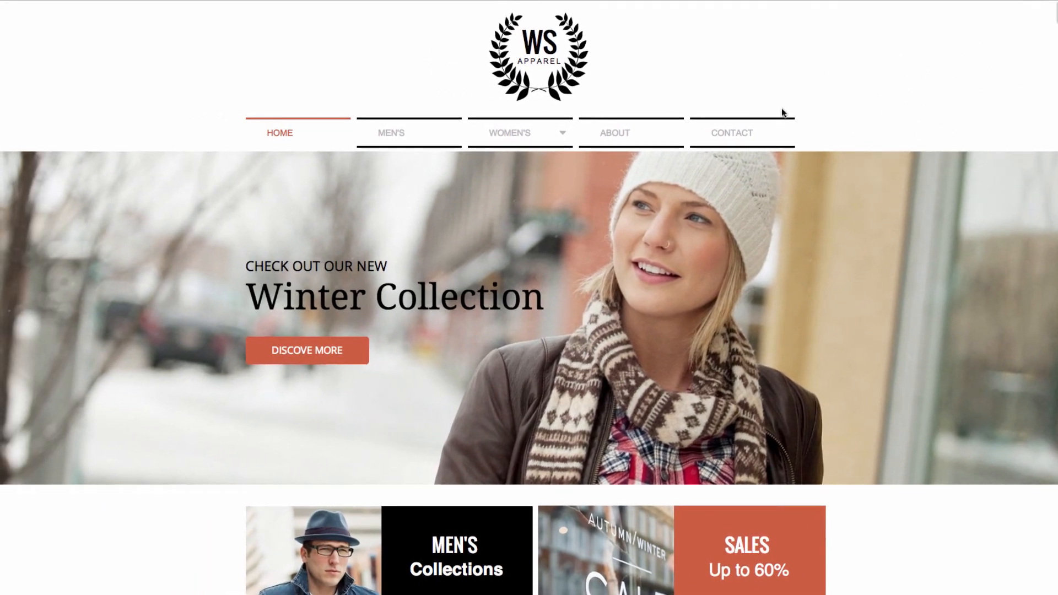
pyautogui.click(394, 133)
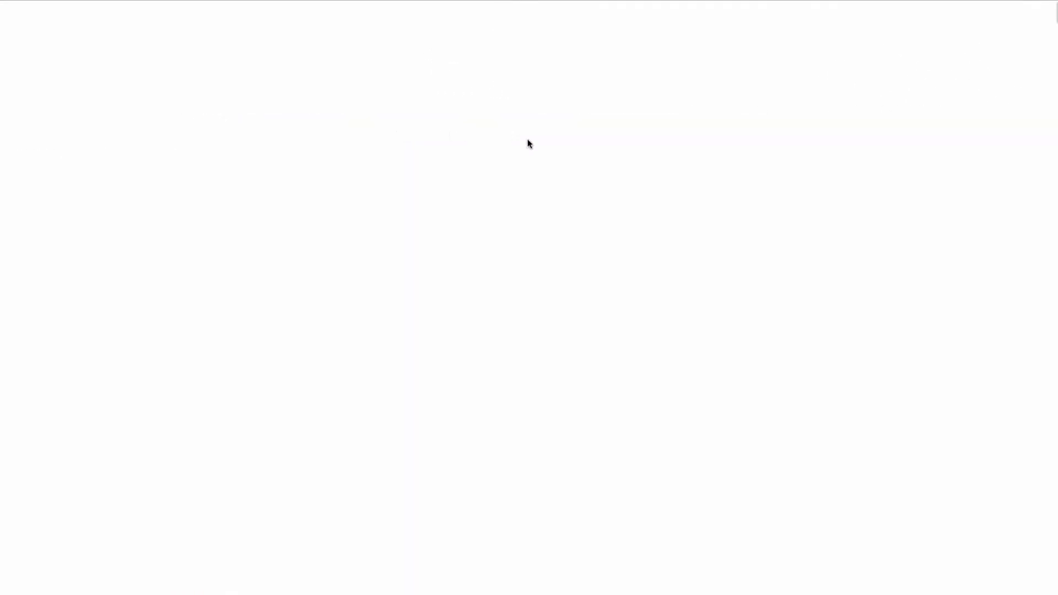
pyautogui.moveTo(526, 142)
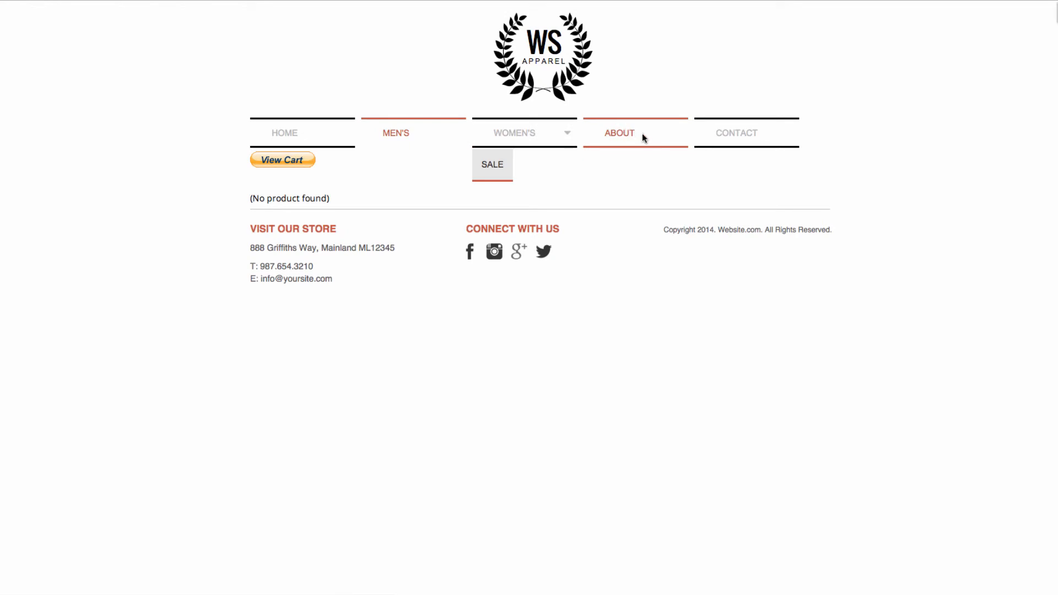
pyautogui.click(748, 131)
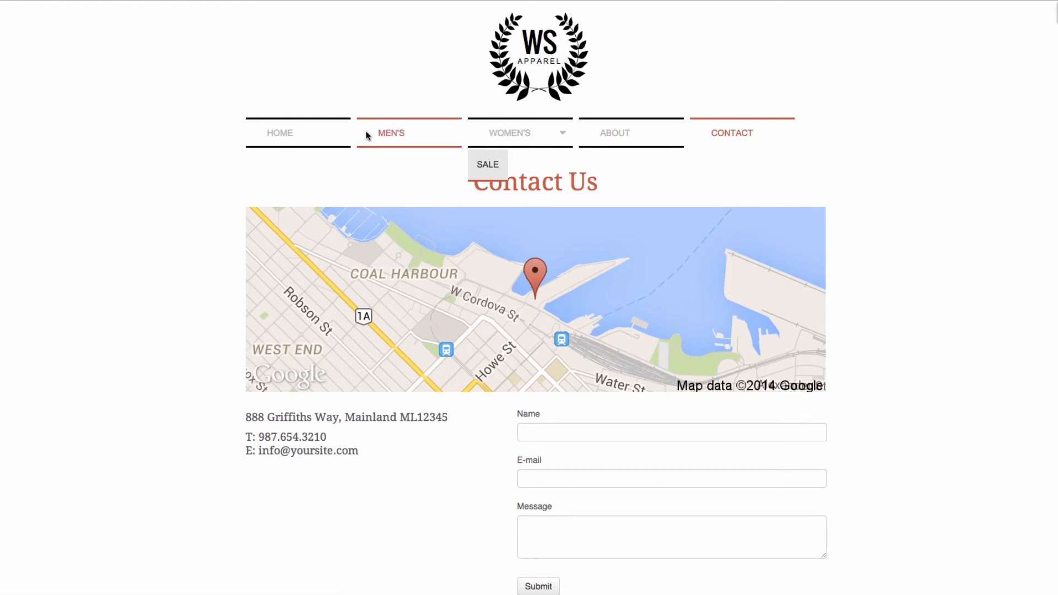
pyautogui.click(302, 136)
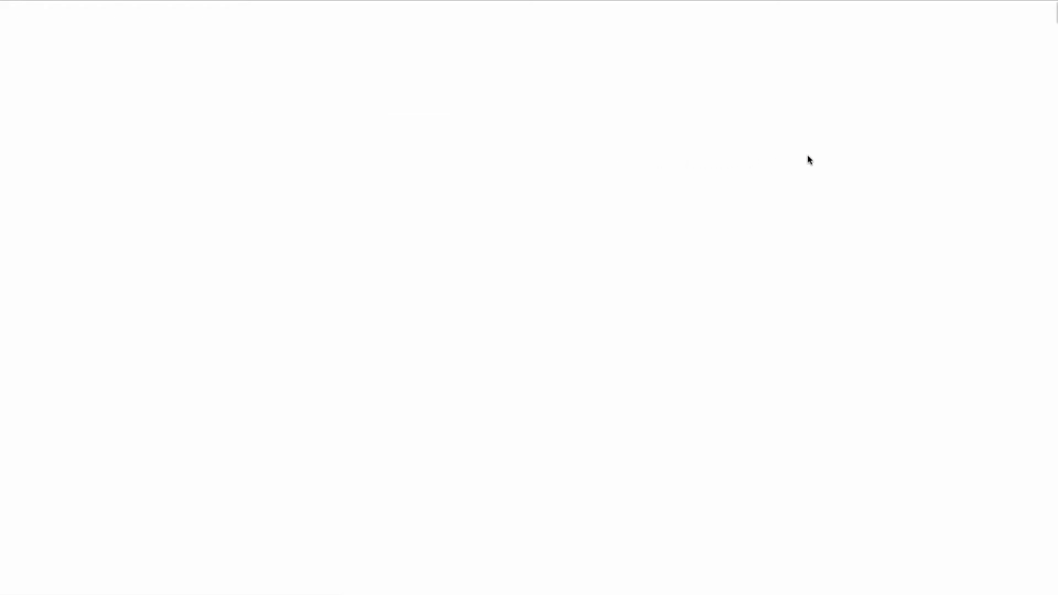